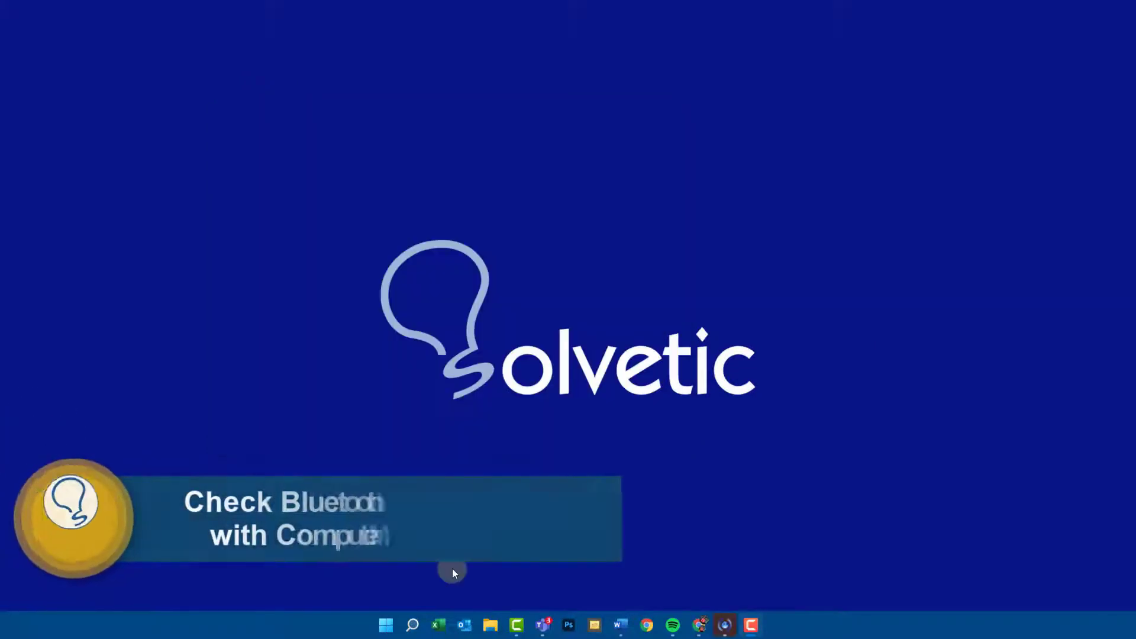
- Search Windows for "computer" and open Computer Management
click(411, 619)
text(c)
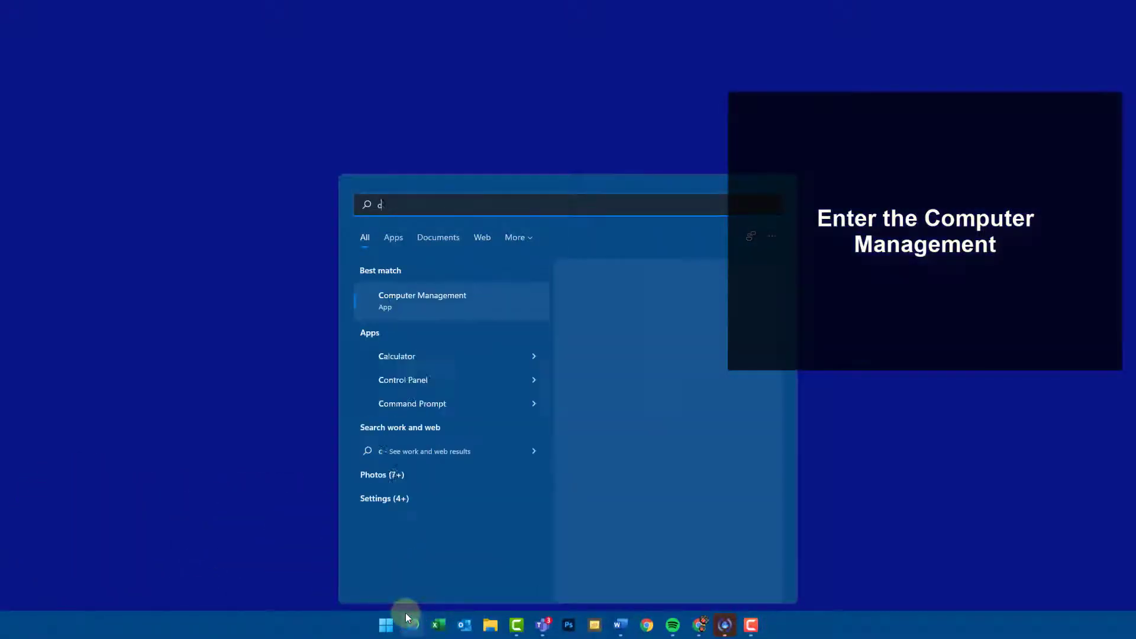
text(omputer)
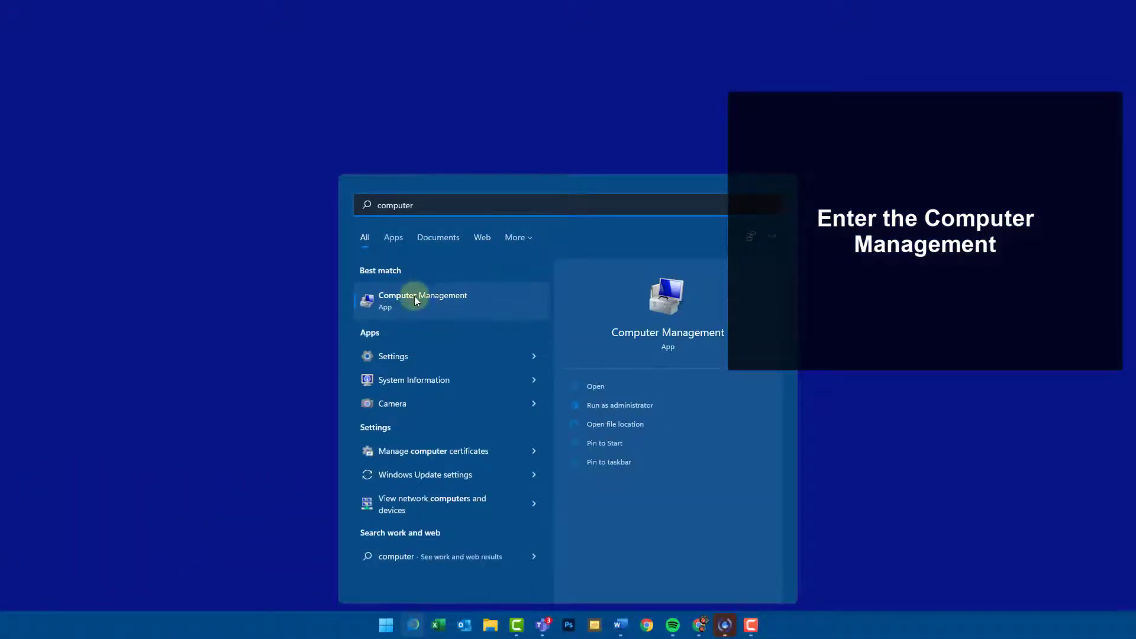
click(416, 300)
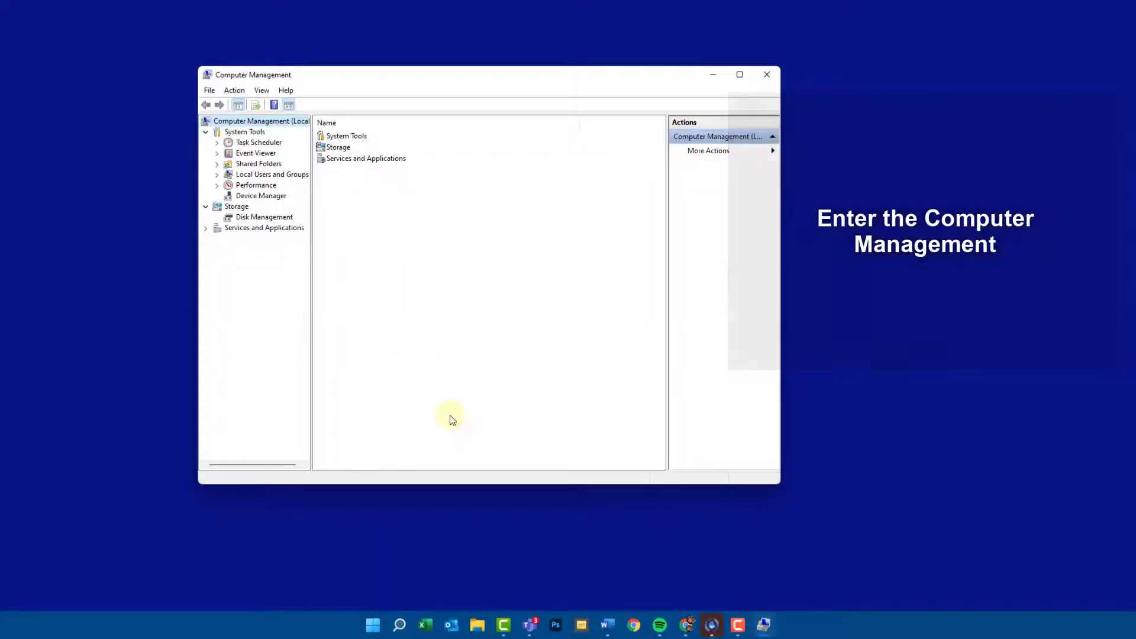
- Scan the computer for hardware changes in Device Manager within Computer Management
click(271, 197)
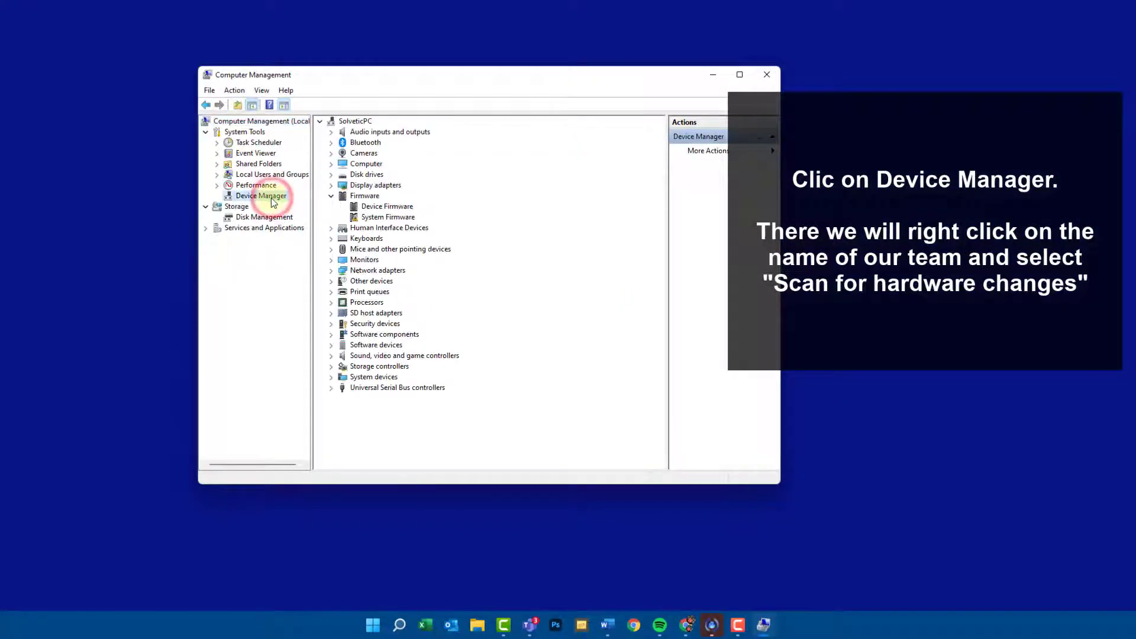
right_click(361, 122)
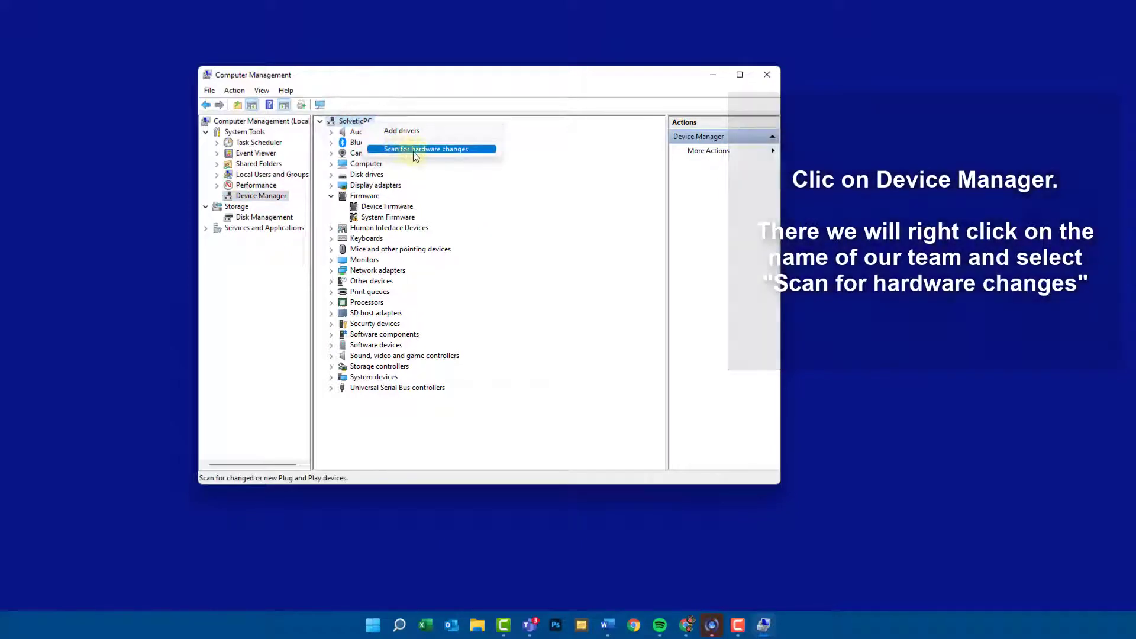
click(413, 150)
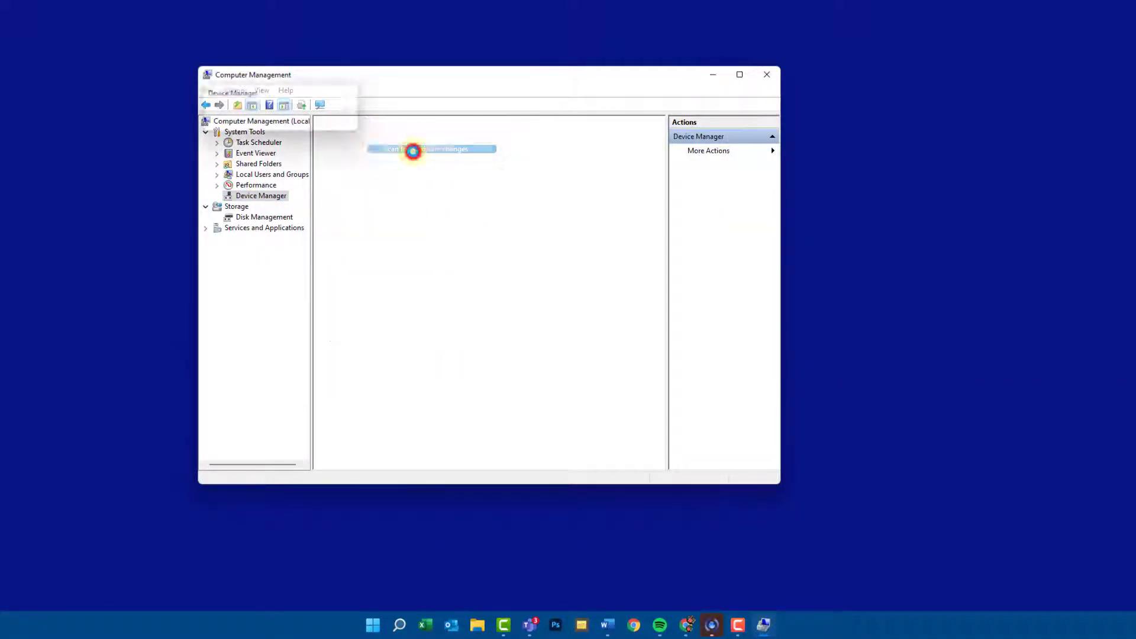
click(372, 142)
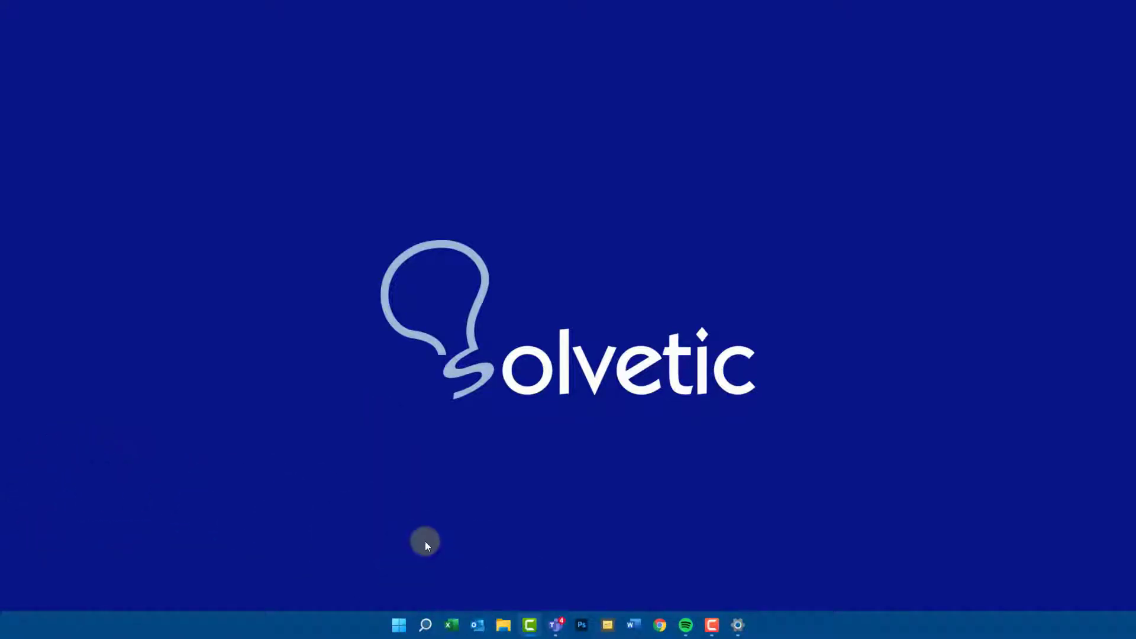
- Open the Services console by running services.msc
key(super+r)
click(129, 547)
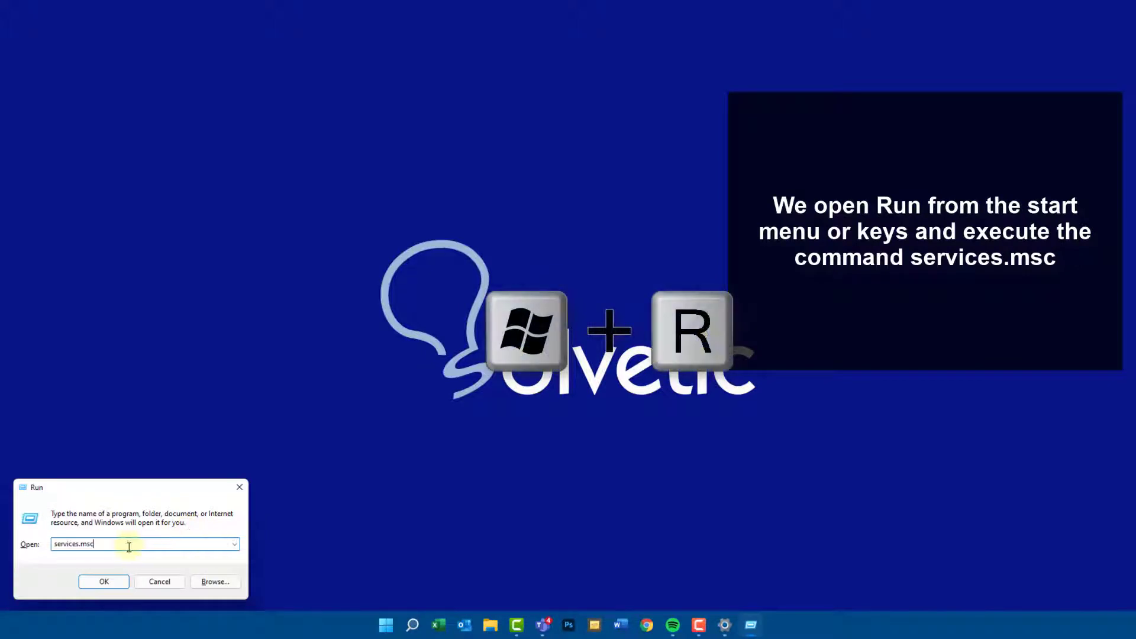
click(110, 584)
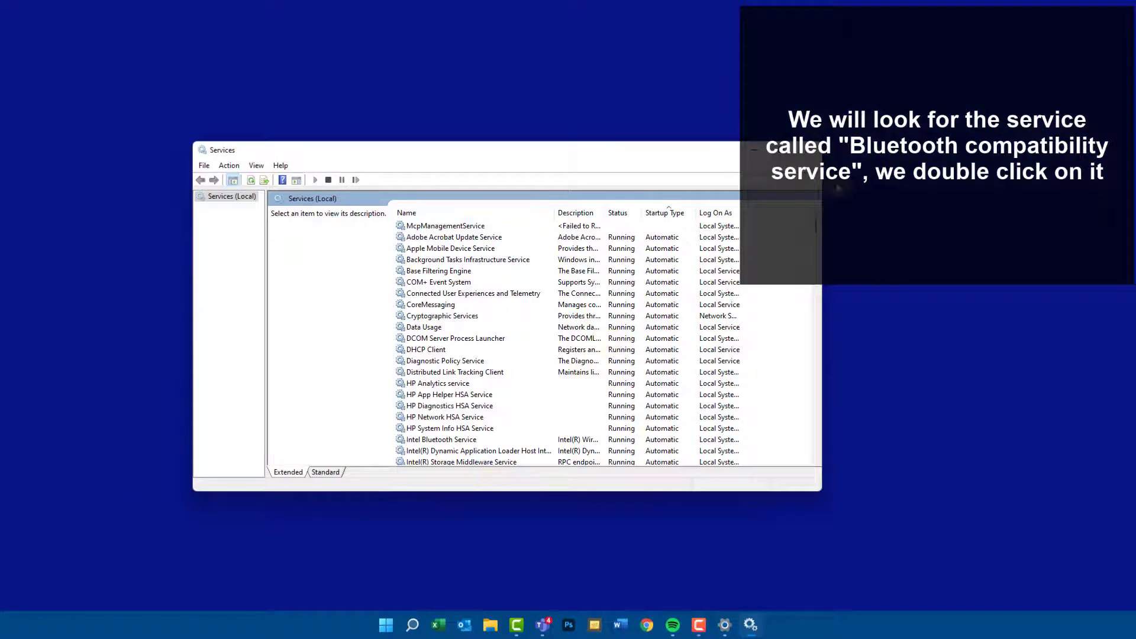
- Locate the service "Servicio de compatibilidad con Bluetooth" in the list and open its properties
drag(817, 223, 809, 360)
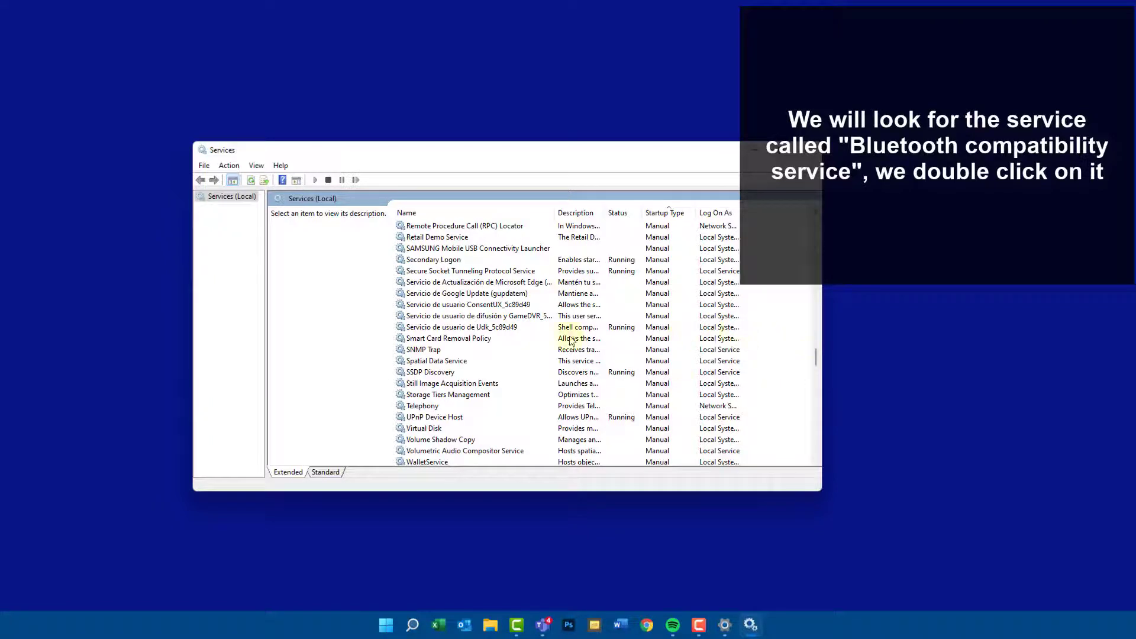
scroll(550, 343, up, 20)
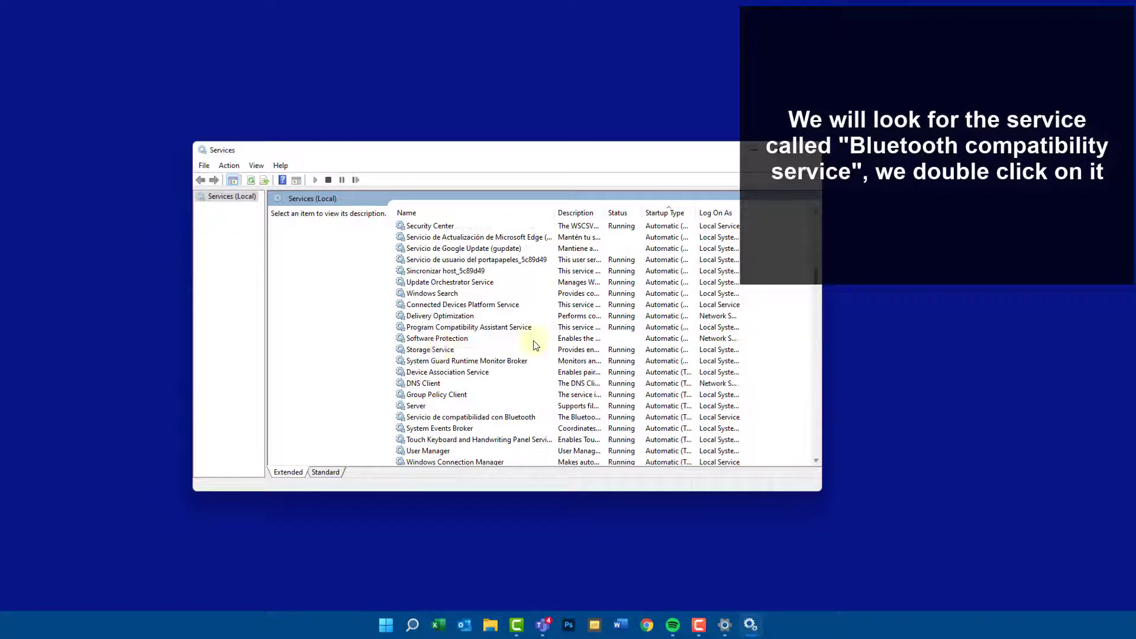
click(449, 383)
click(447, 417)
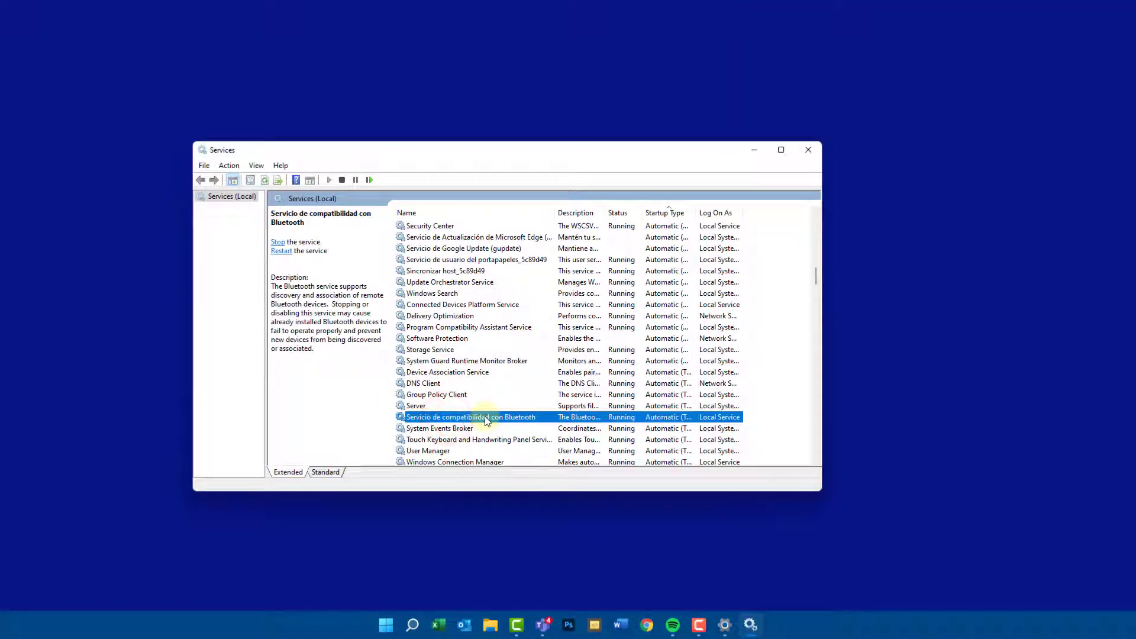
double_click(487, 418)
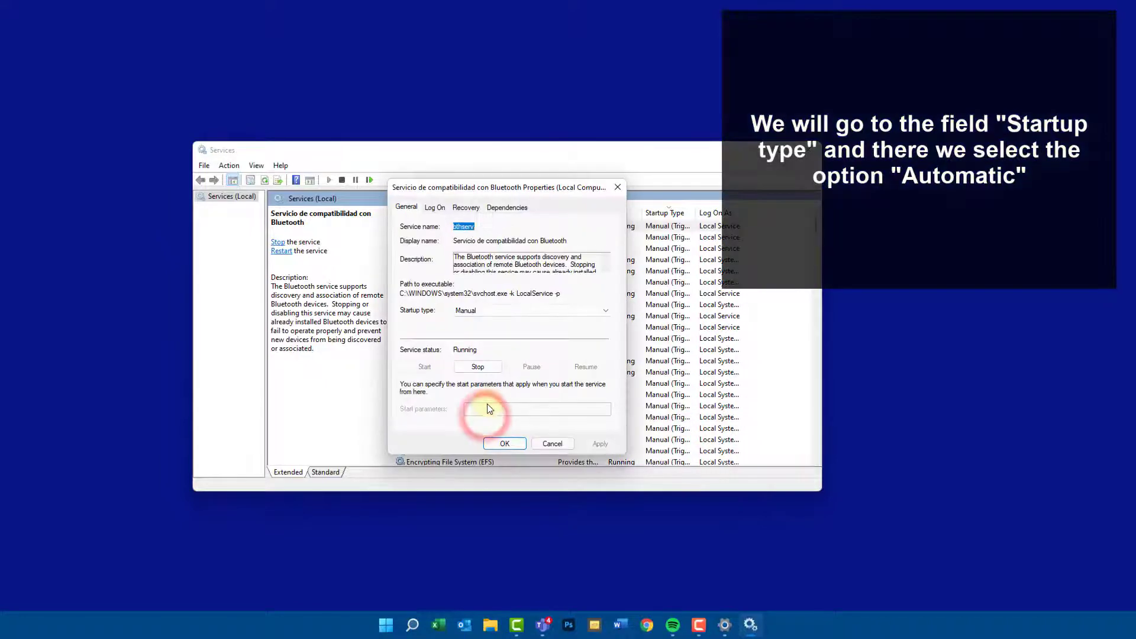
- Set the Bluetooth compatibility service's startup type to Automatic and confirm its properties
click(493, 311)
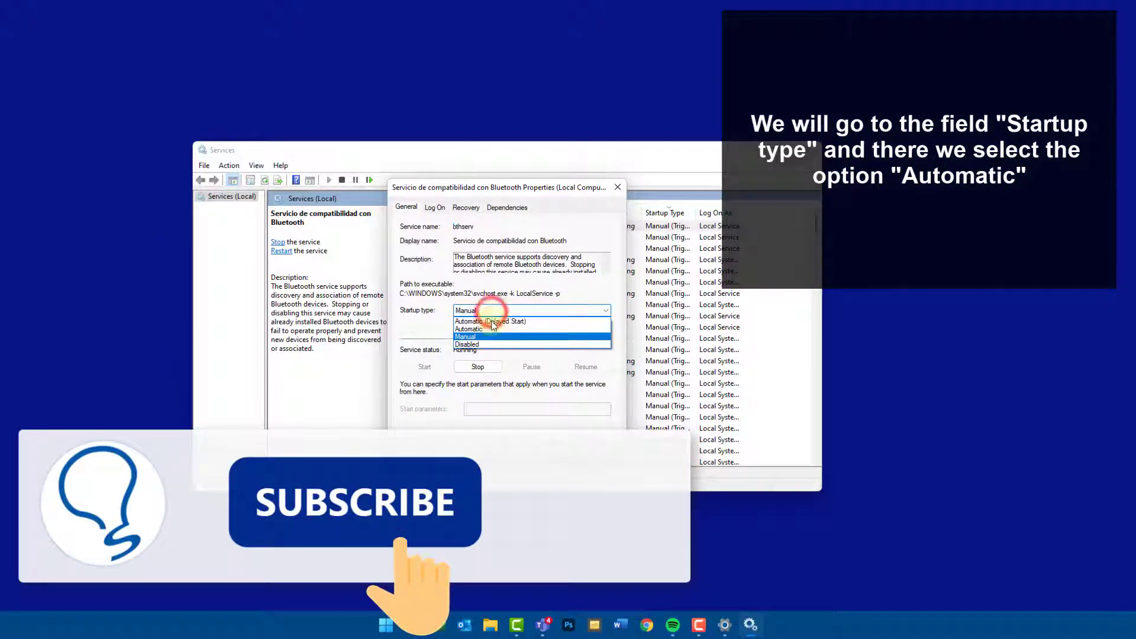
click(492, 330)
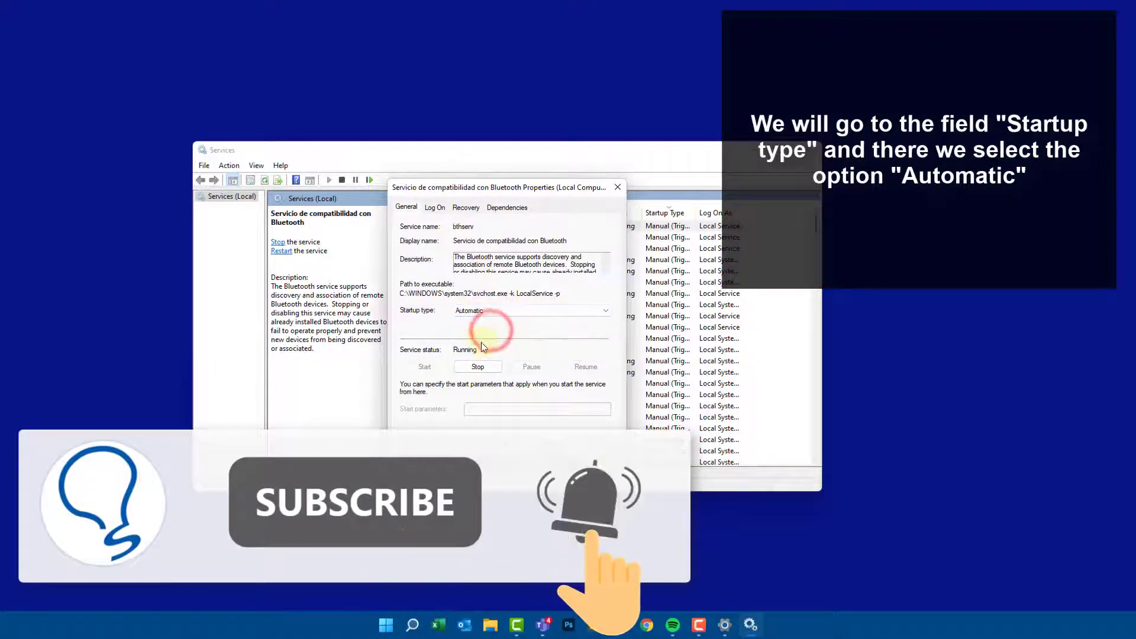
click(500, 427)
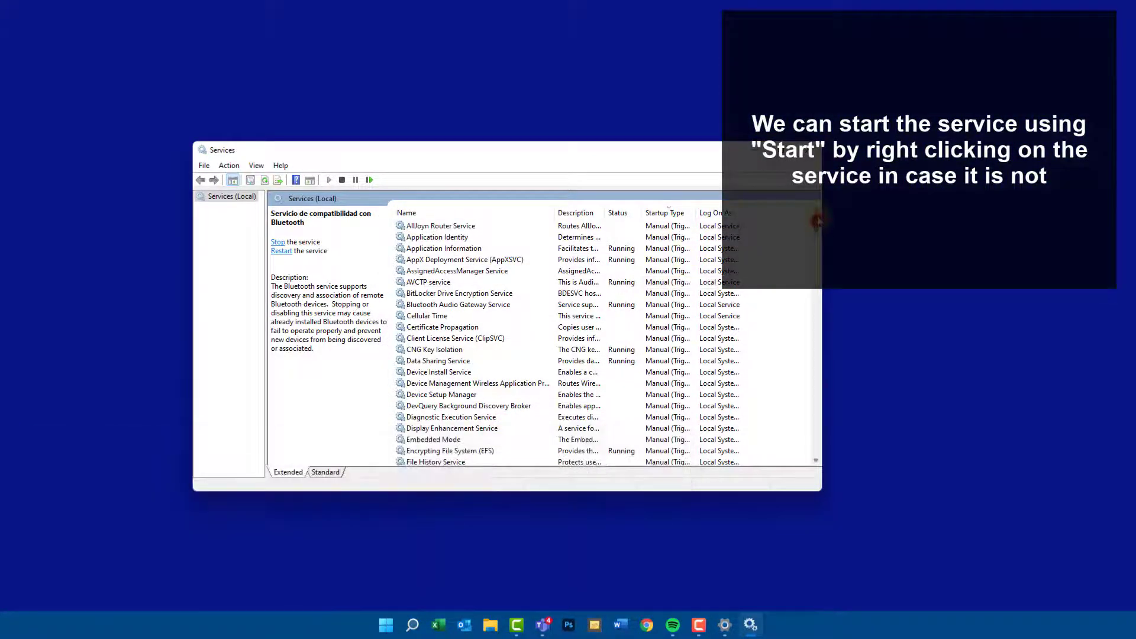
- Find the Bluetooth compatibility service again by startup type, check whether it needs starting, and close Services
click(671, 213)
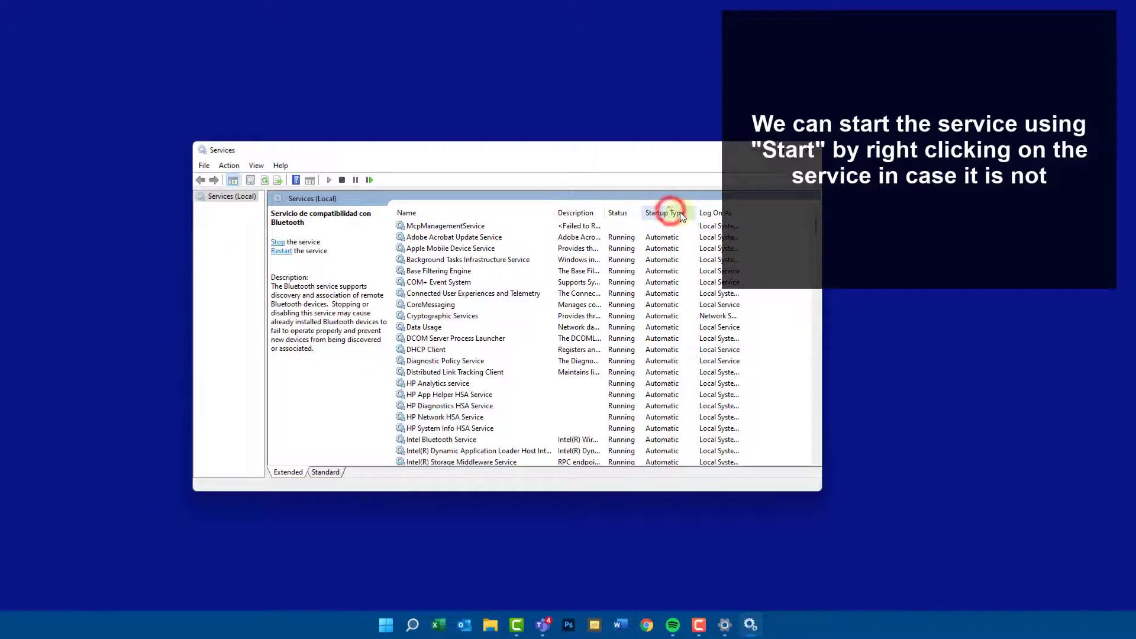
scroll(578, 315, down, 20)
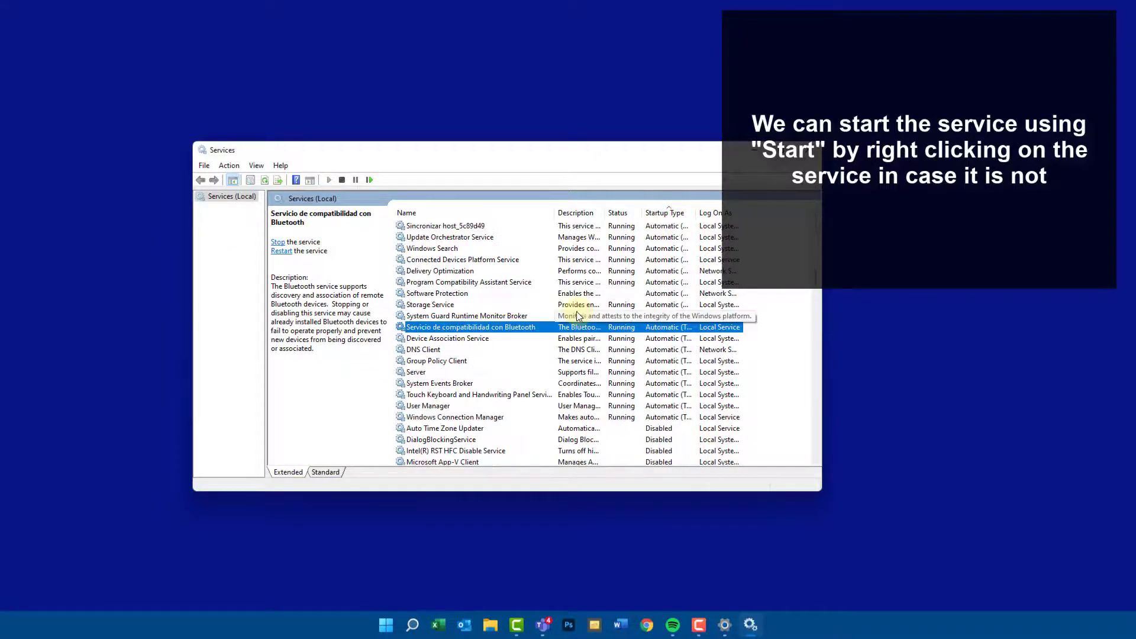
right_click(519, 328)
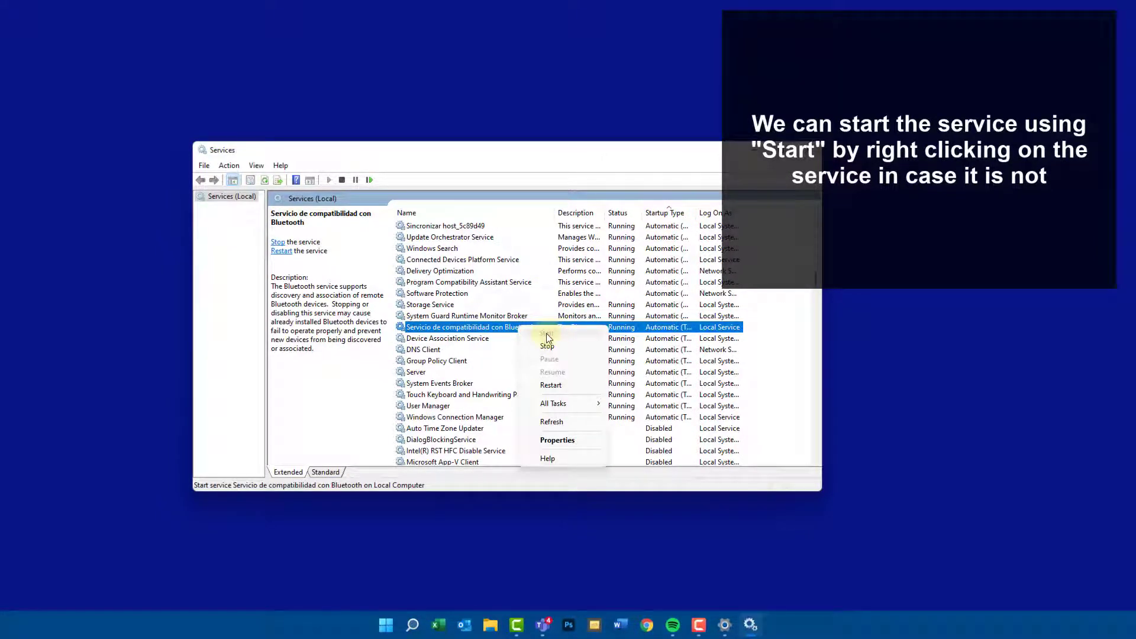
click(512, 335)
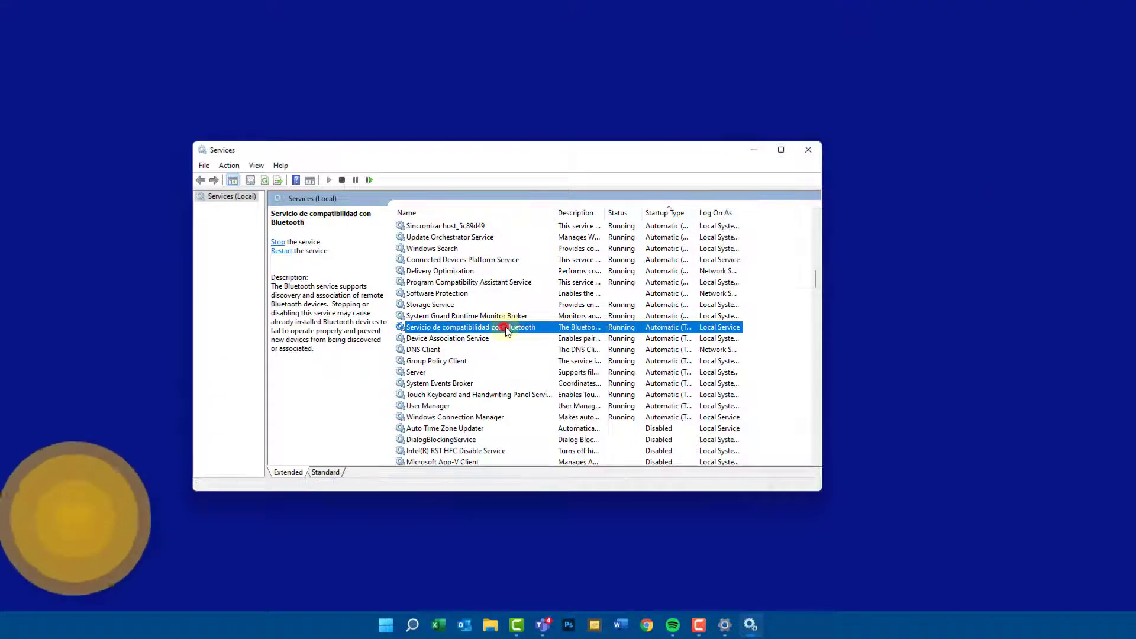
click(808, 150)
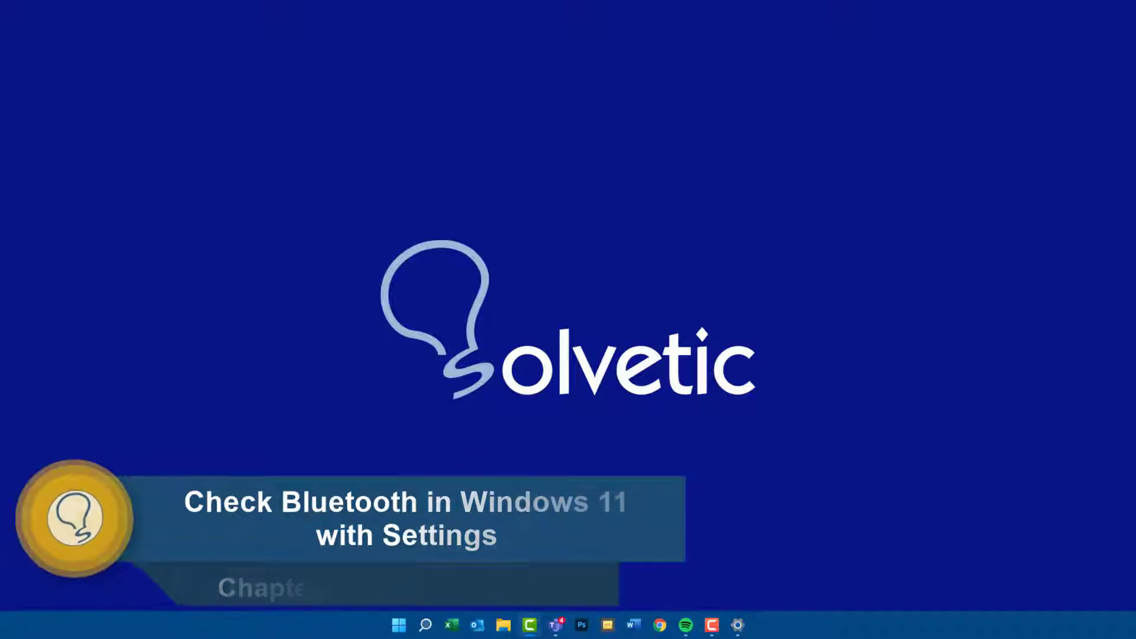
- Open the Bluetooth & devices page in Windows Settings
click(425, 625)
click(400, 625)
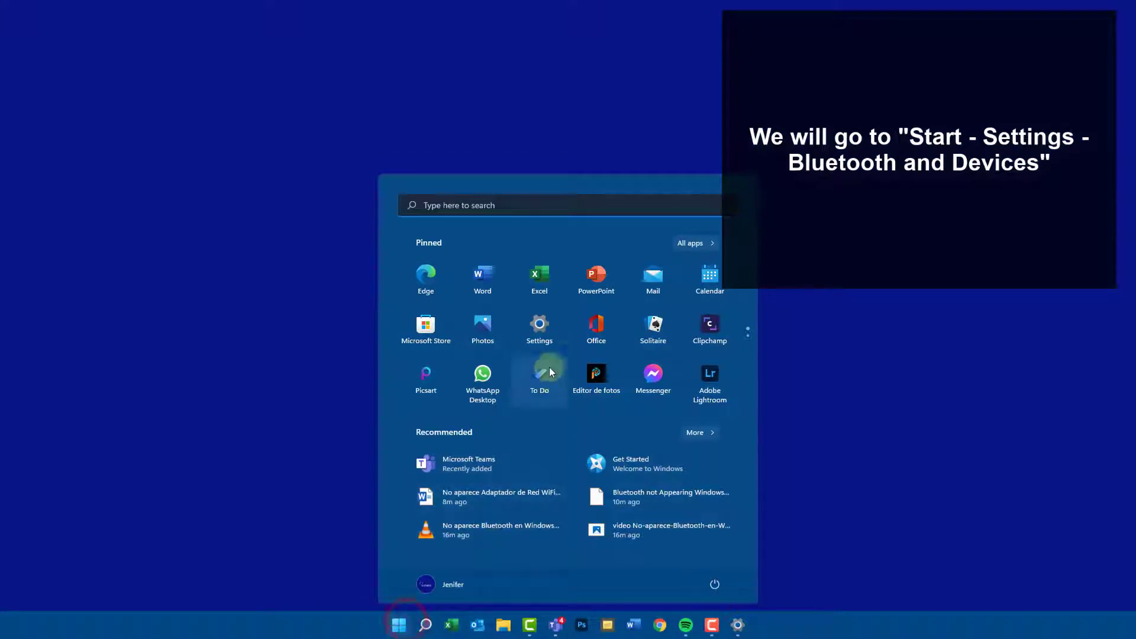
click(540, 338)
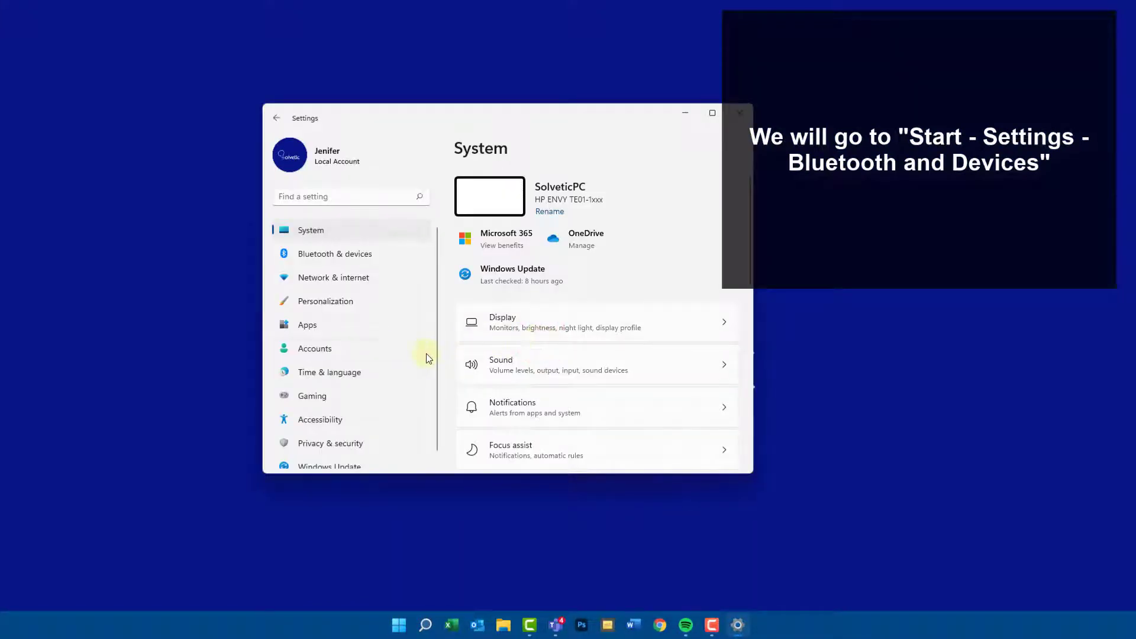
click(354, 254)
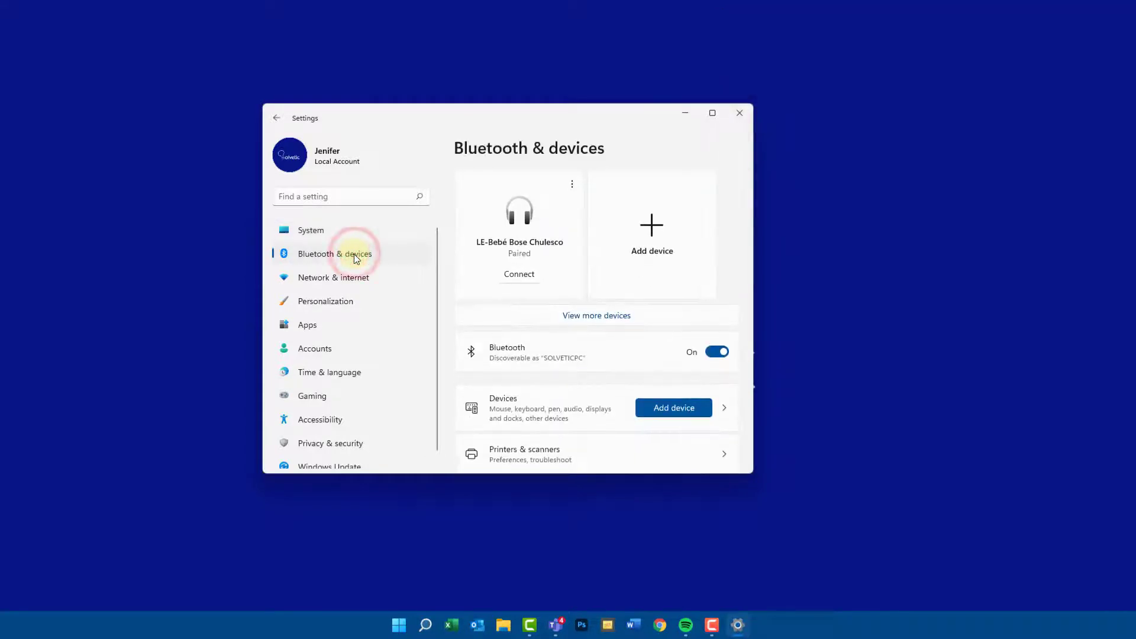
- Switch Bluetooth off and back on, and close Settings
click(717, 352)
click(717, 352)
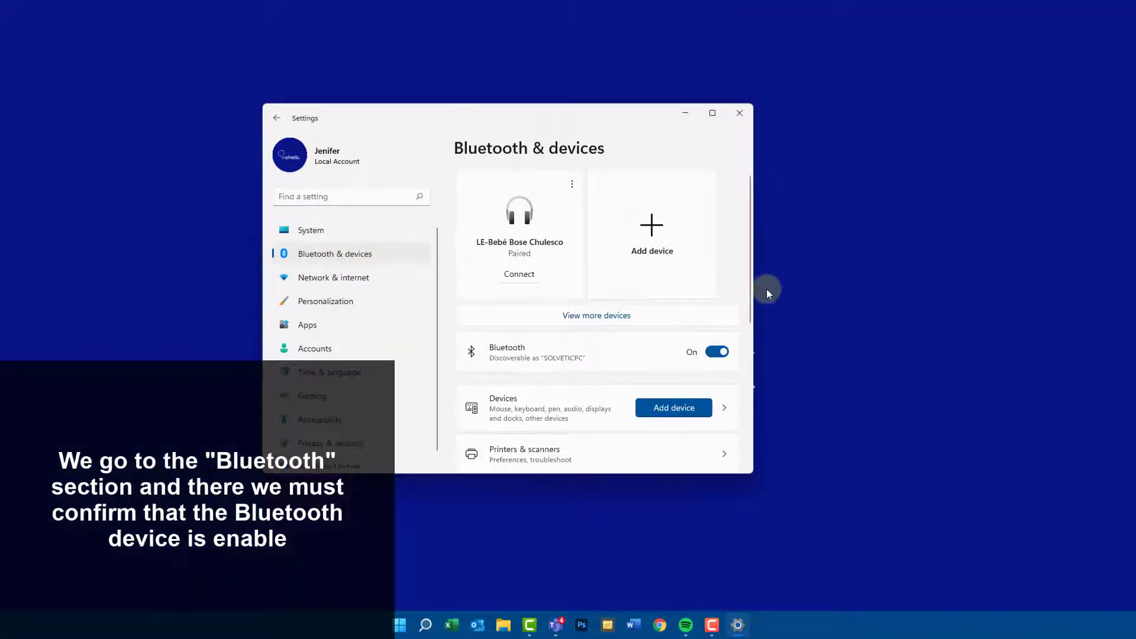
click(740, 112)
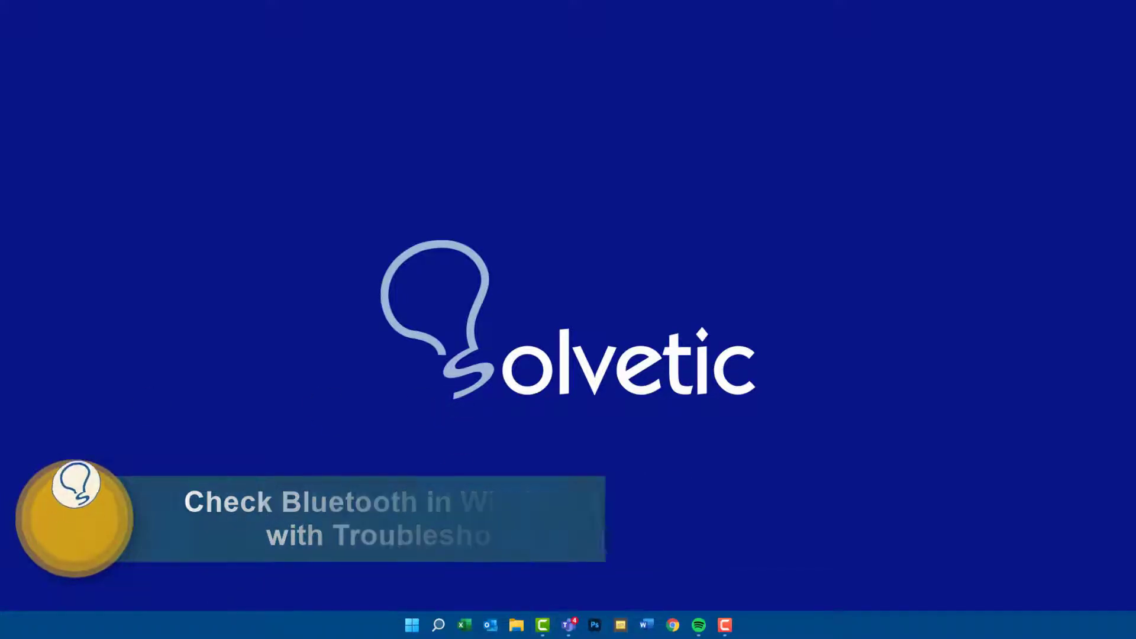
- Search Windows for "troub" and open the Troubleshoot Other problems settings
click(438, 625)
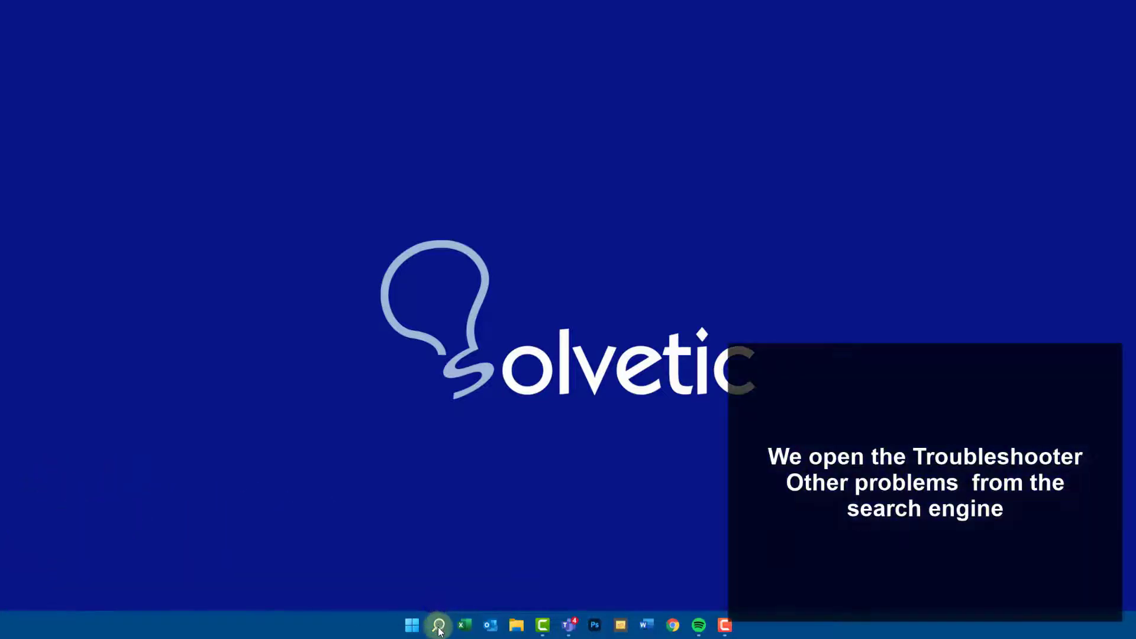
text(troub)
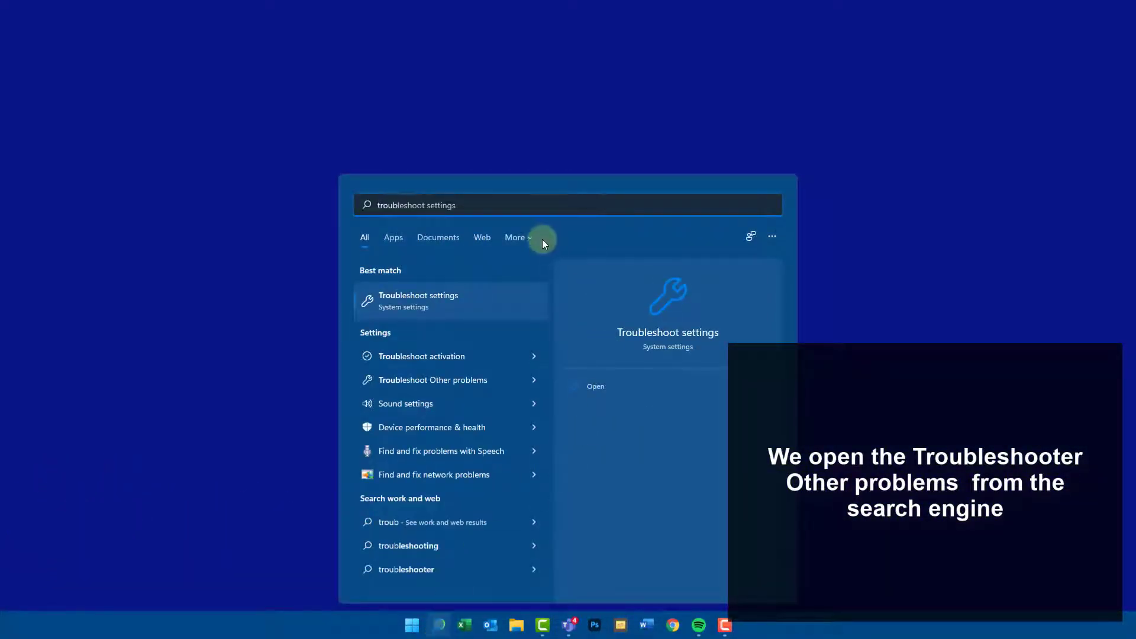
click(436, 388)
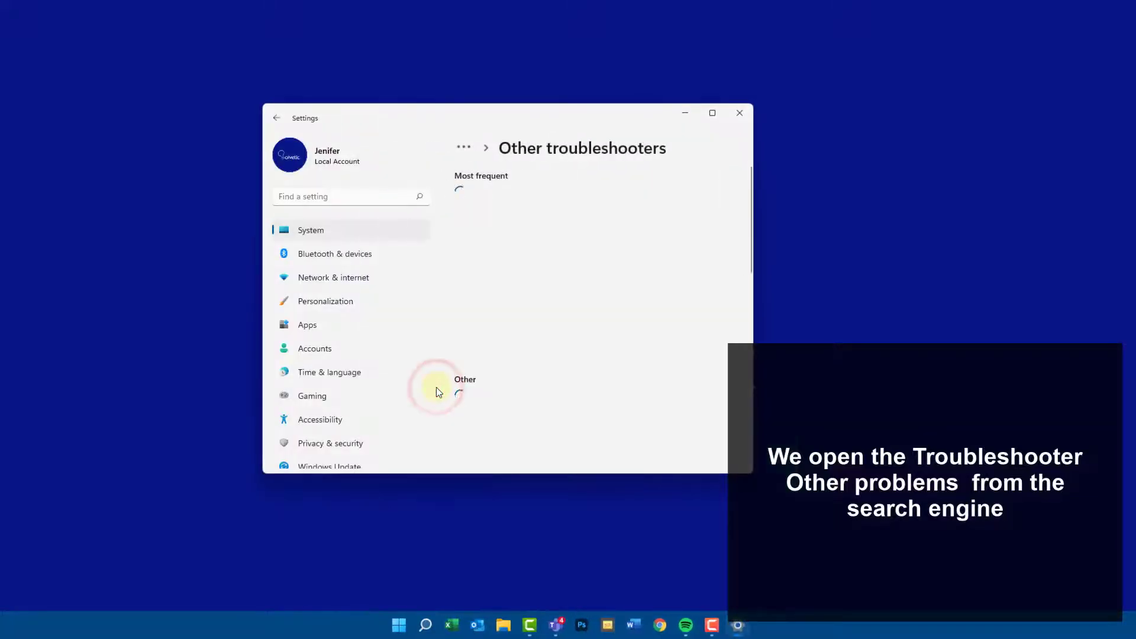
- Run the Bluetooth troubleshooter to completion, and close both it and Settings
scroll(555, 324, down, 2)
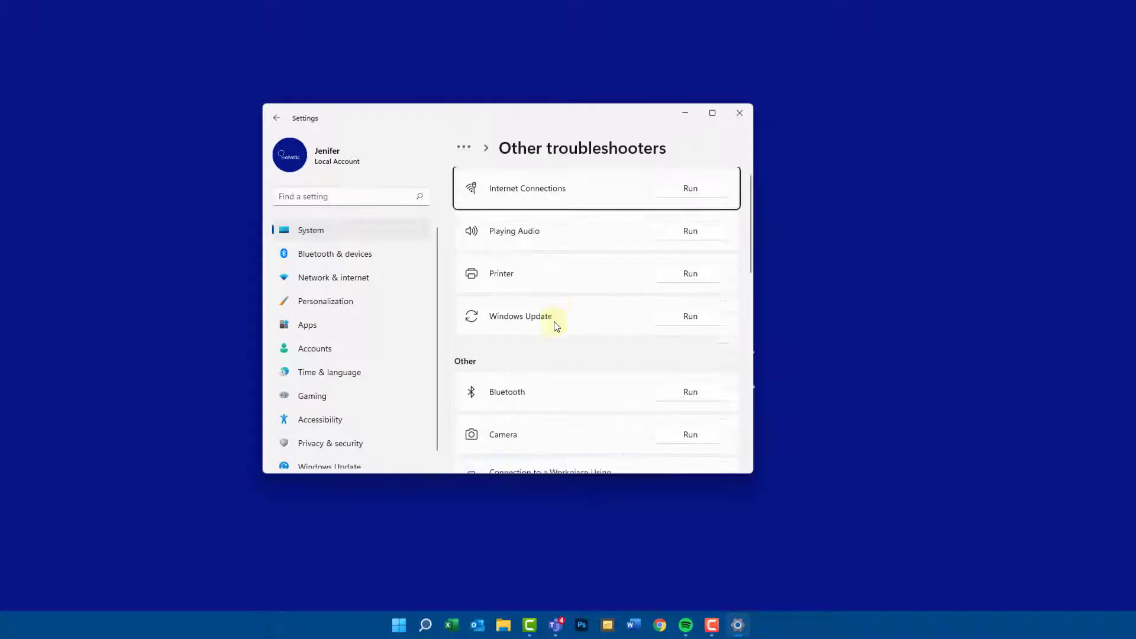
click(674, 323)
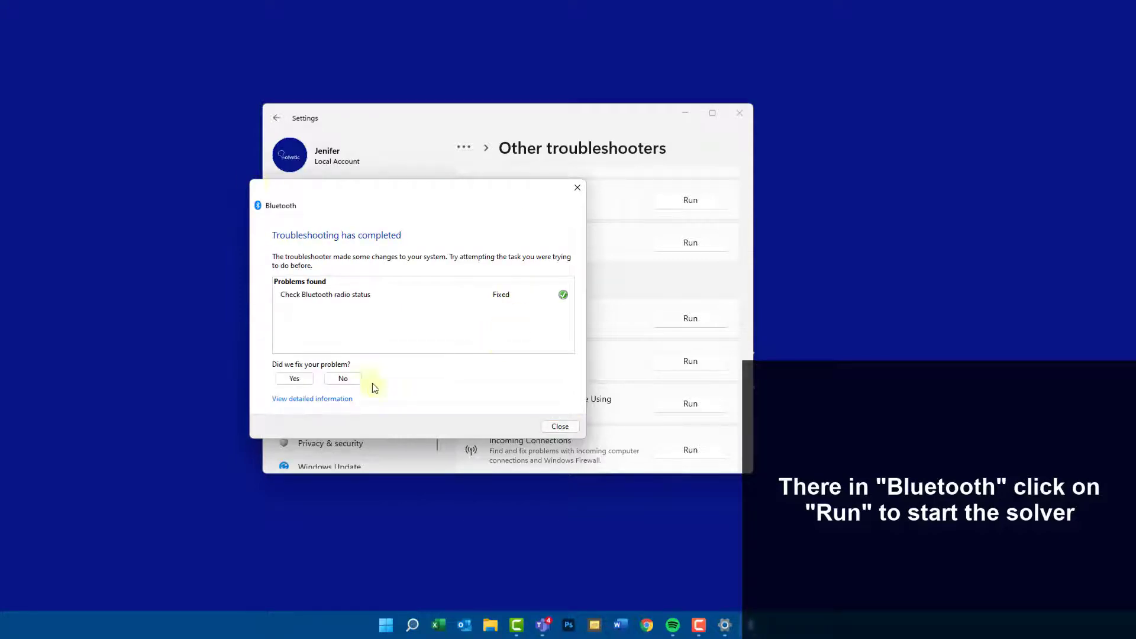
click(577, 187)
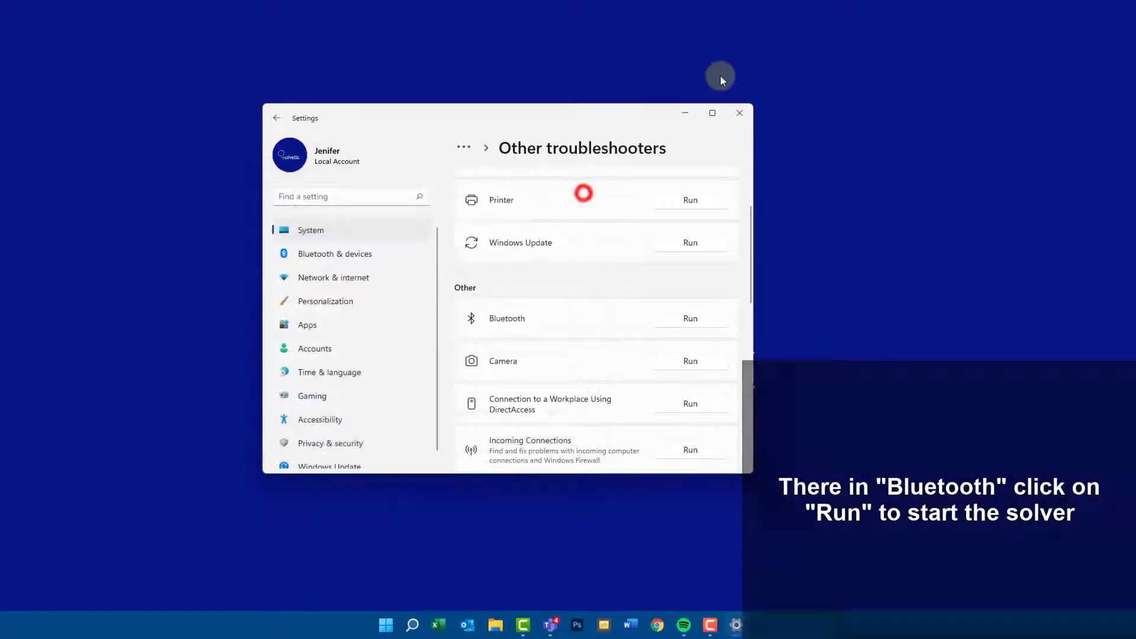
click(740, 112)
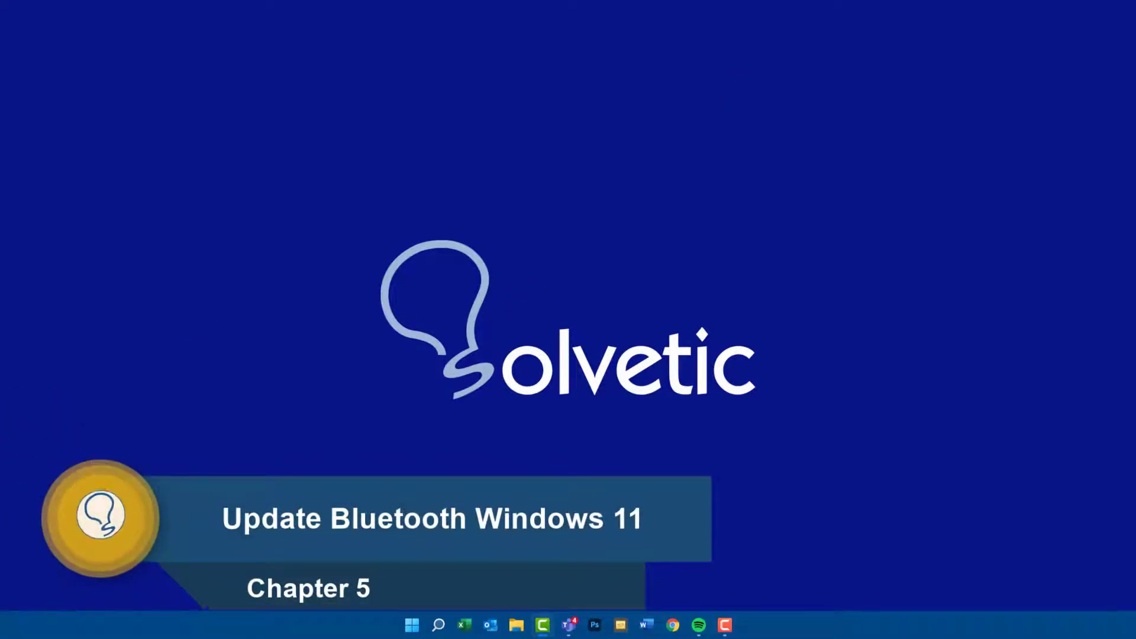
- Search Windows for "devices" and open Device Manager
click(439, 625)
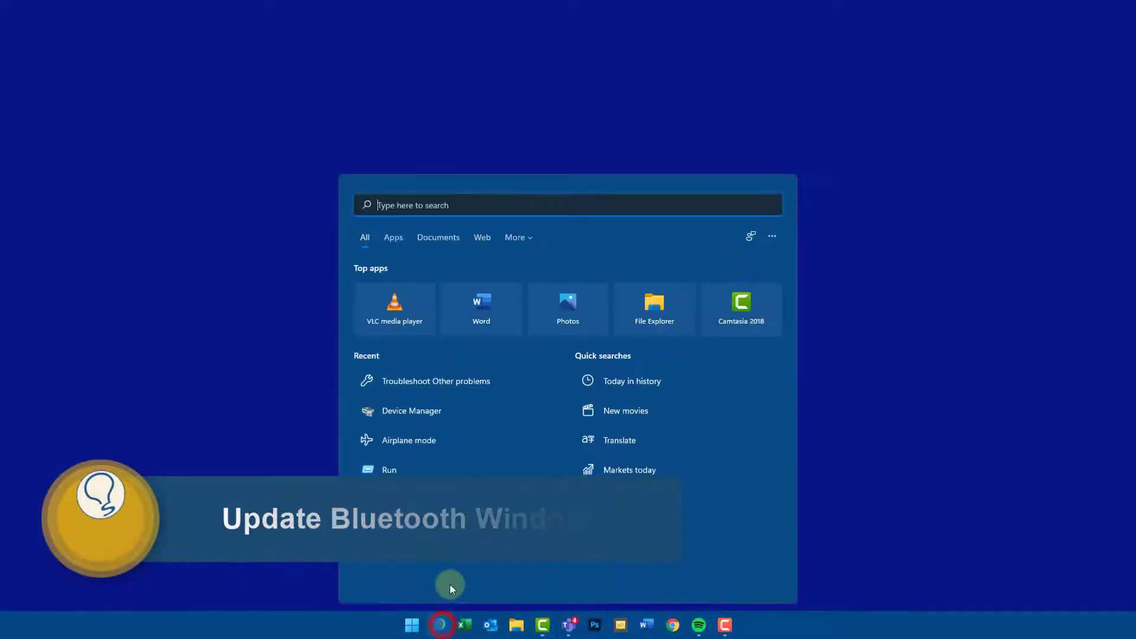
text(devices)
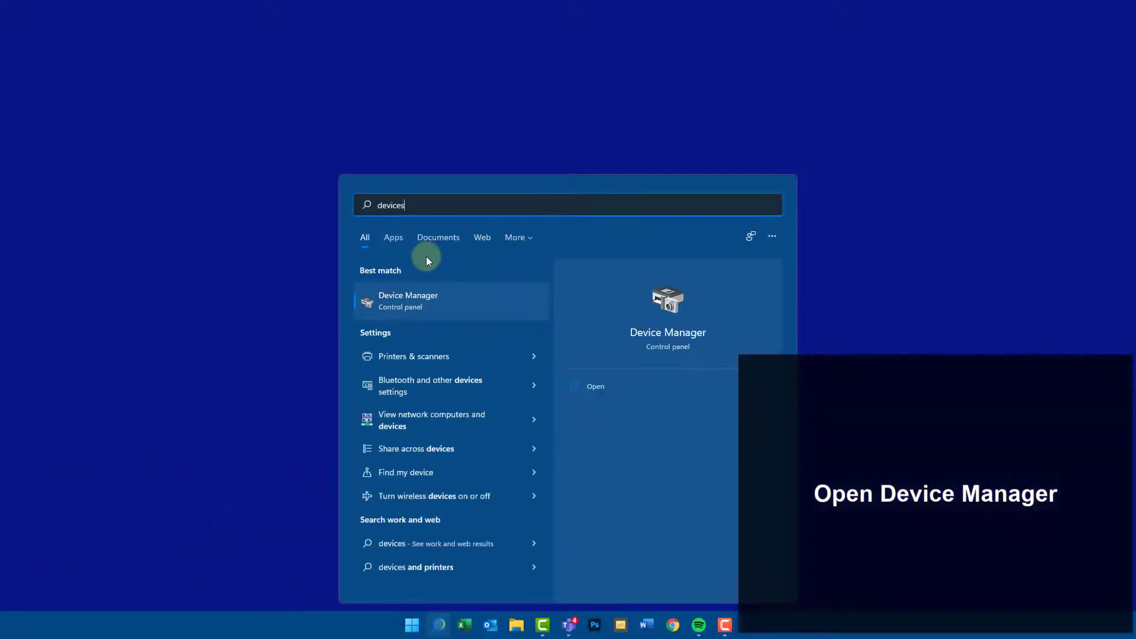
key(Return)
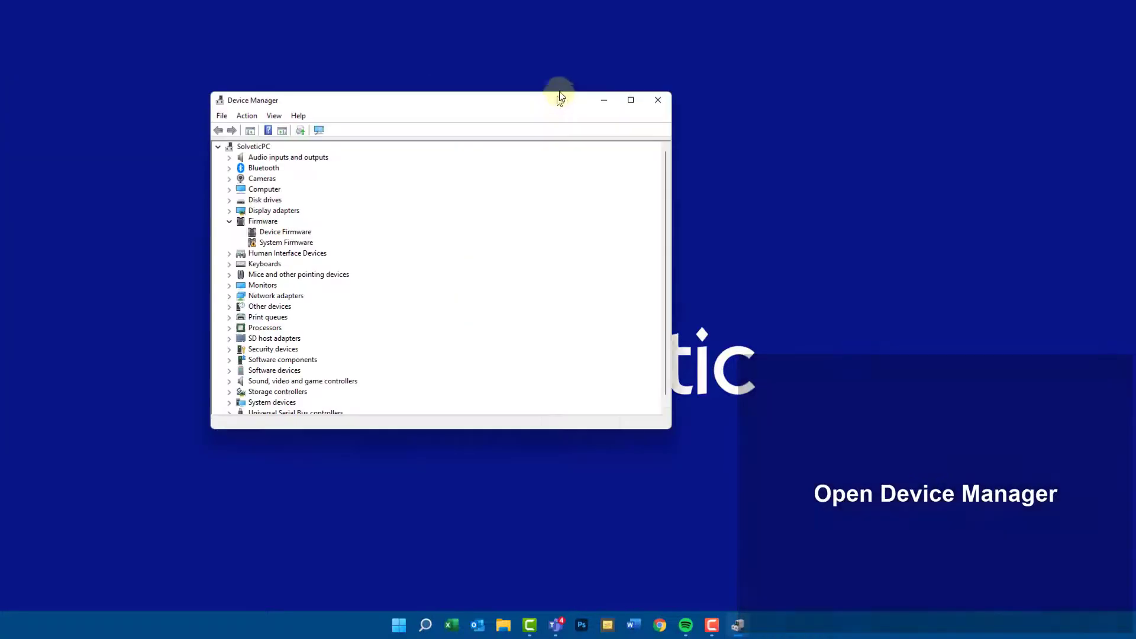
drag(558, 97, 624, 91)
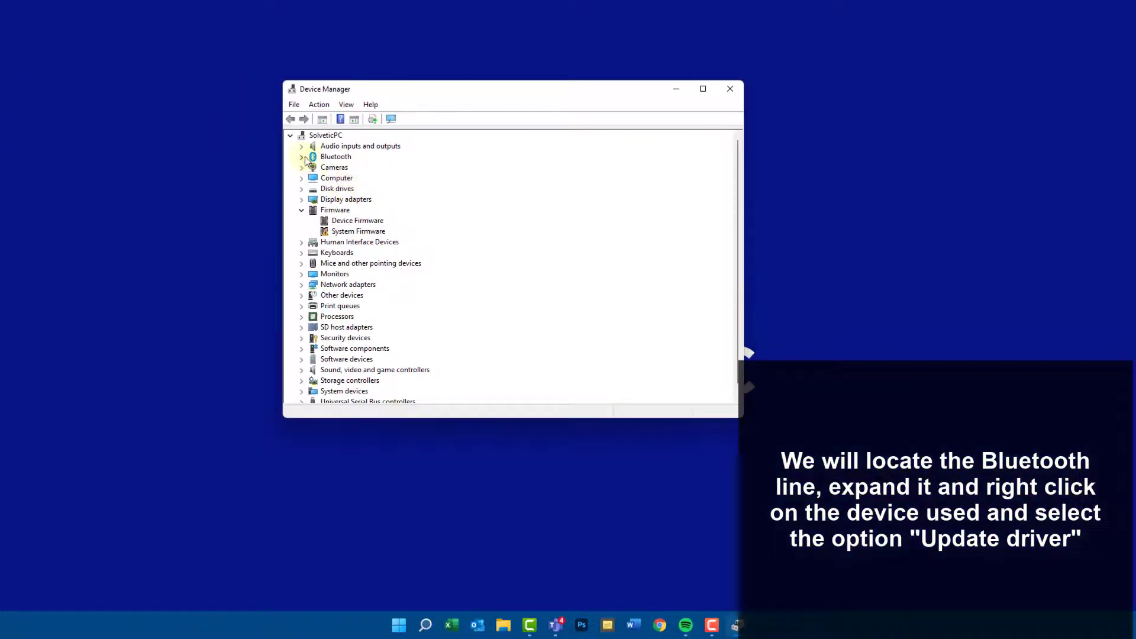
- Run an automatic driver search for the first Bluetooth LE Generic Attribute Service under Bluetooth, and close the wizard and Device Manager
click(302, 157)
click(398, 169)
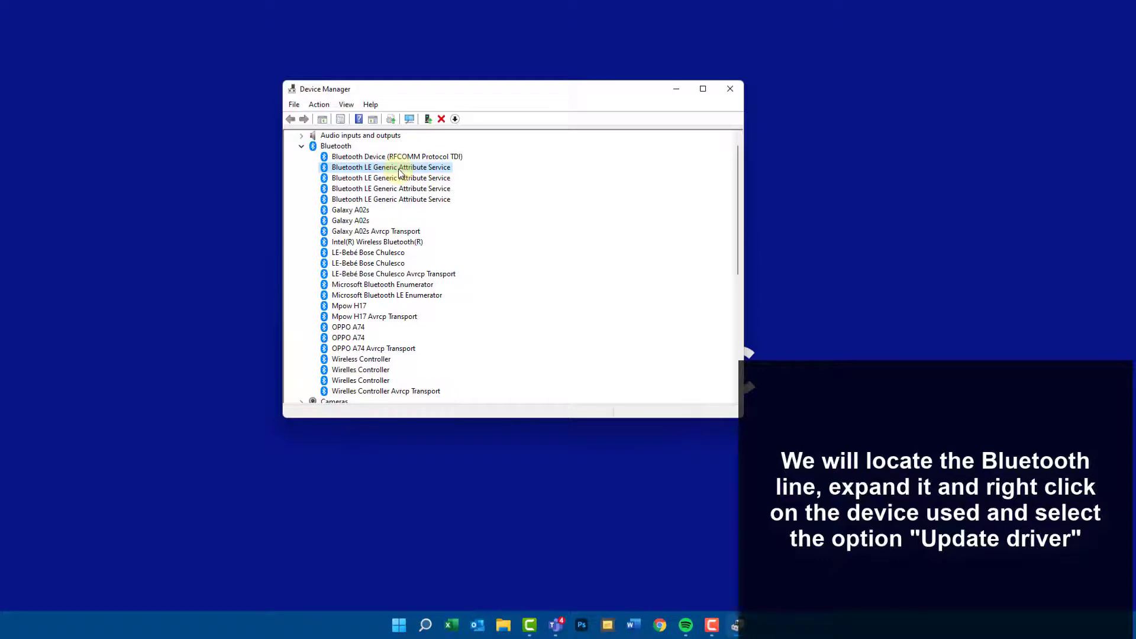
right_click(401, 171)
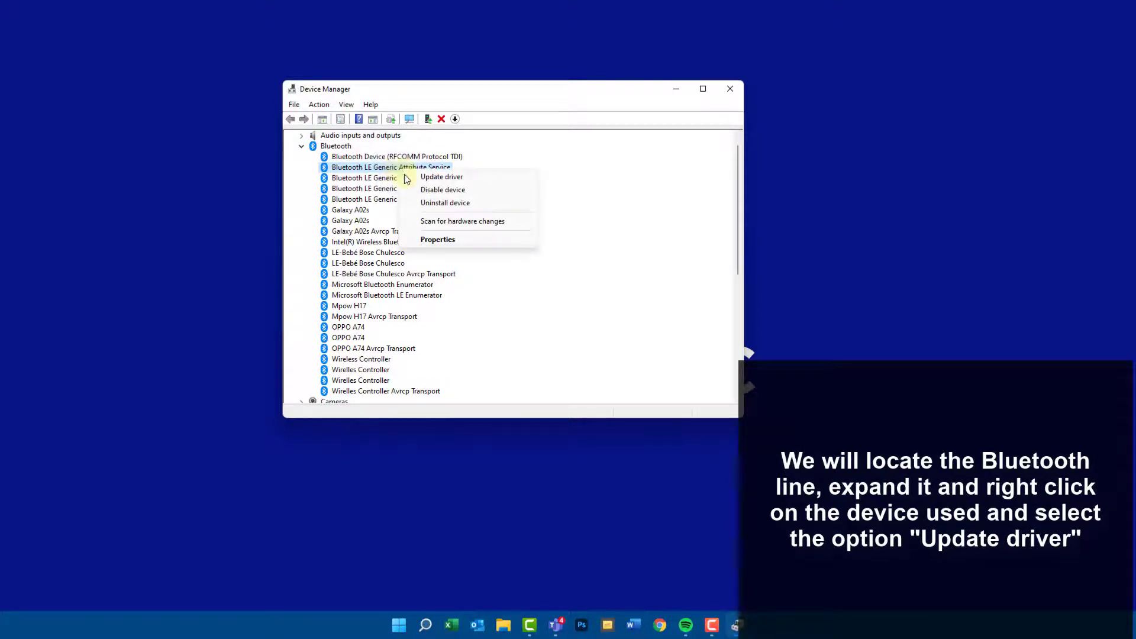
click(473, 179)
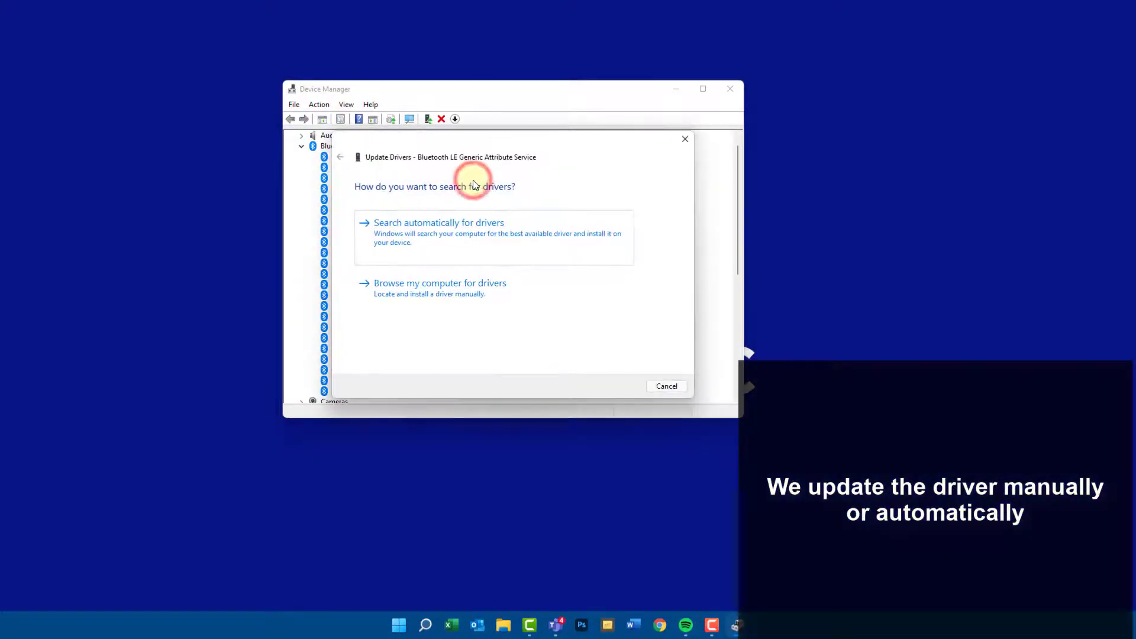
click(479, 247)
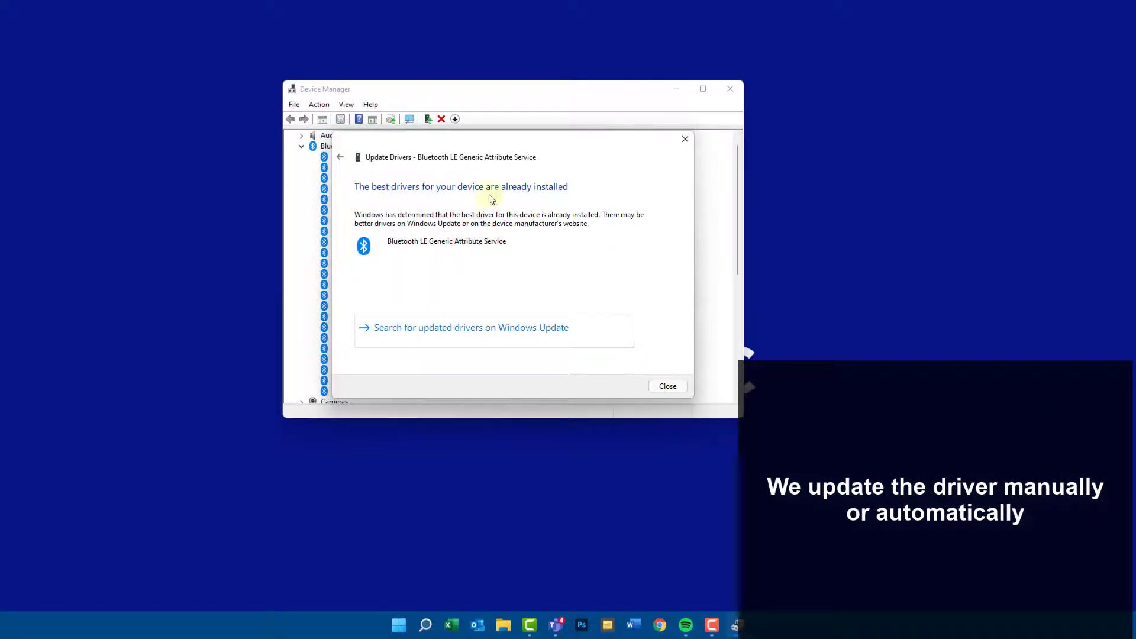
click(668, 387)
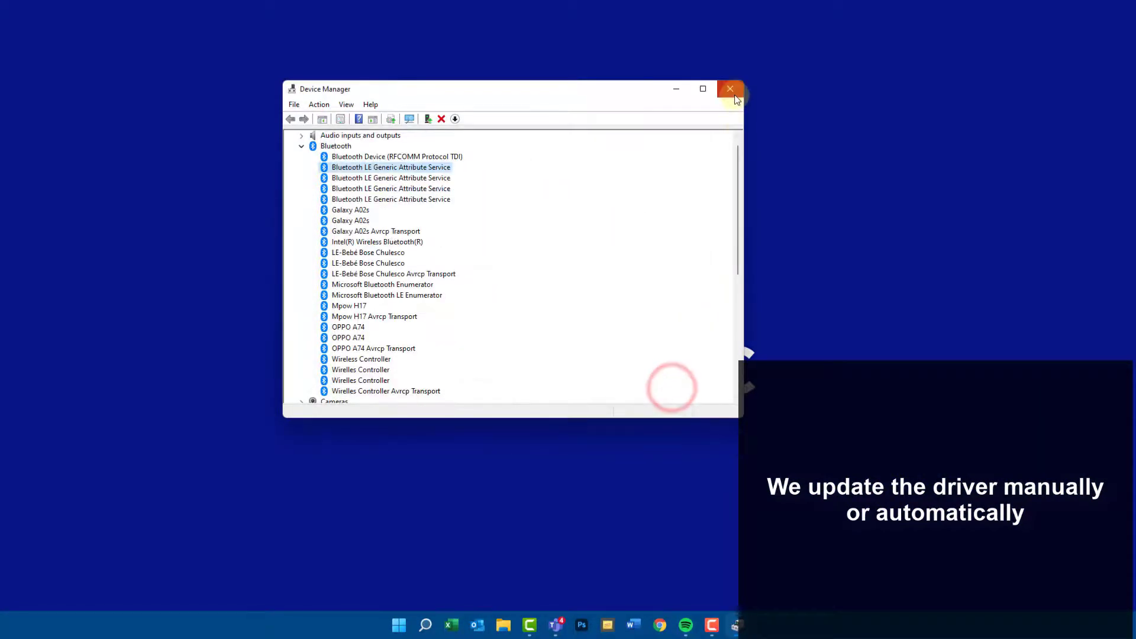
click(735, 97)
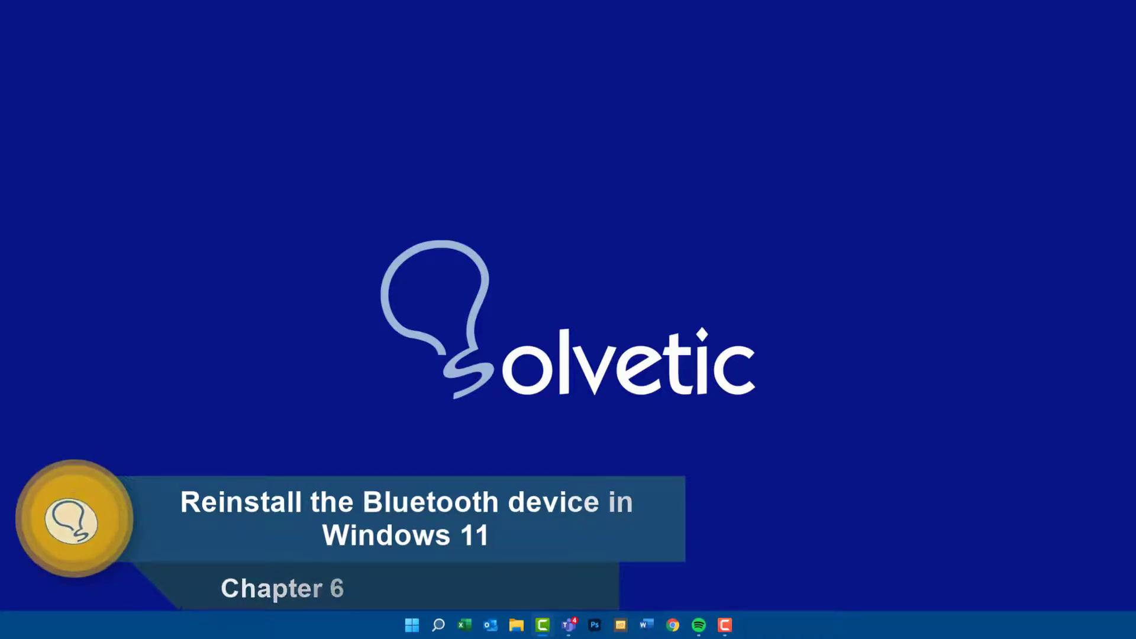
- Search Windows for "devi", open Device Manager and expand the Bluetooth category
click(438, 625)
text(devi)
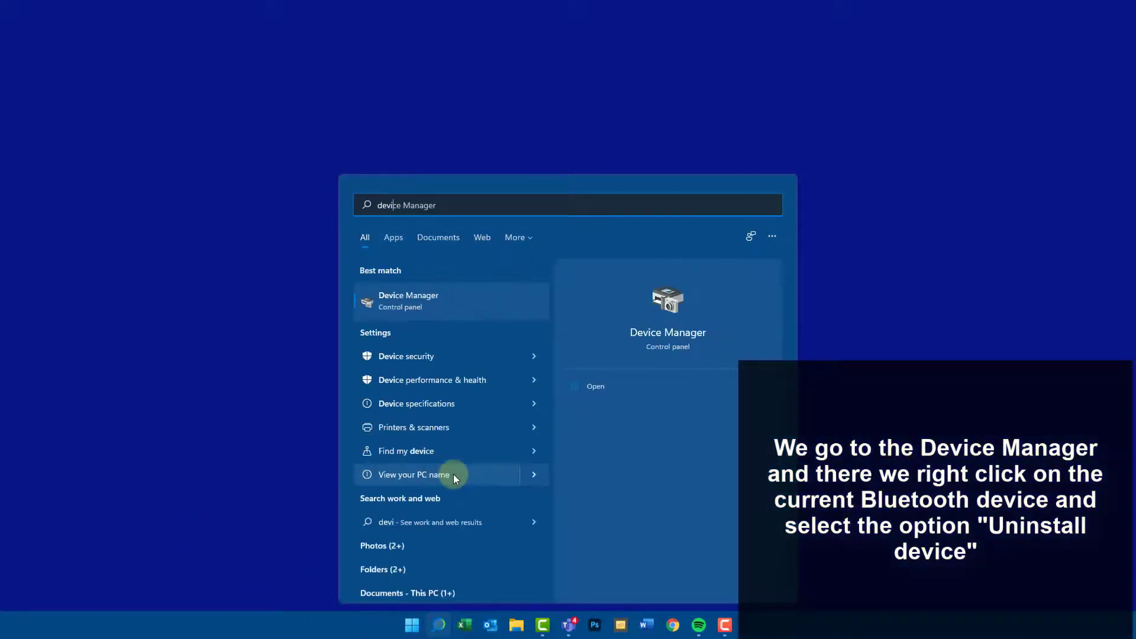
key(Return)
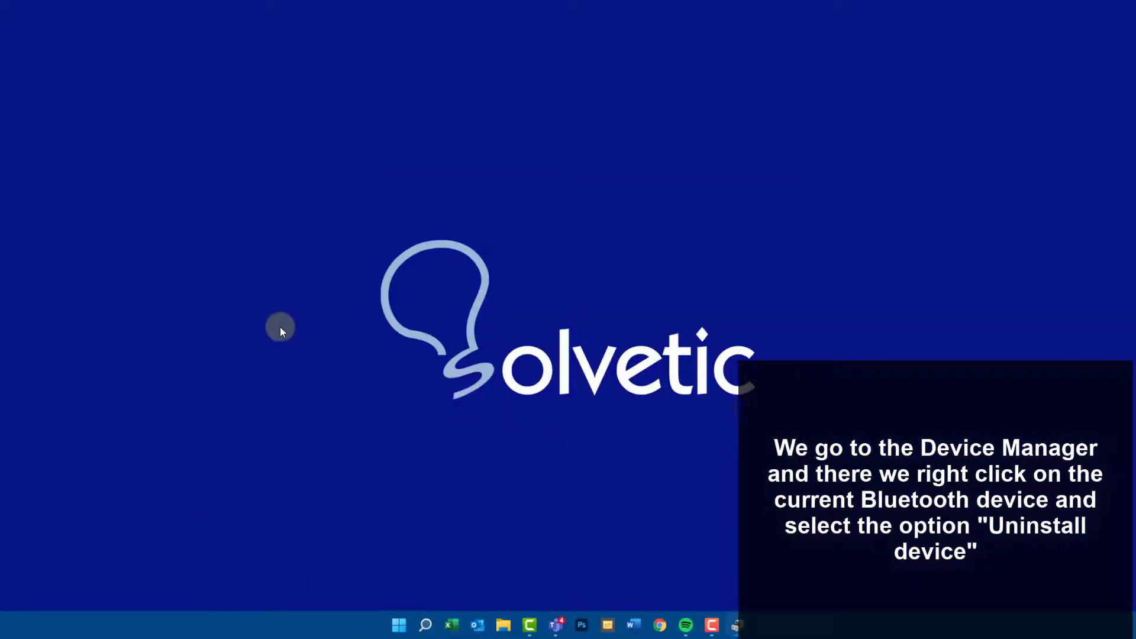
click(292, 189)
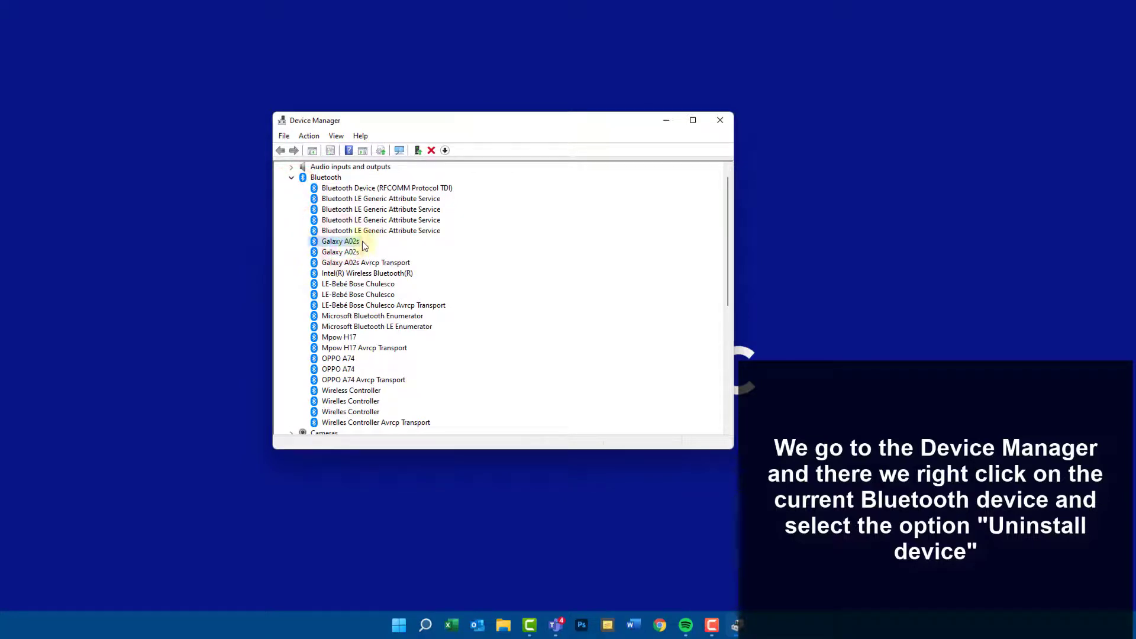
- Uninstall the first Galaxy A02s device in the Bluetooth category
right_click(356, 242)
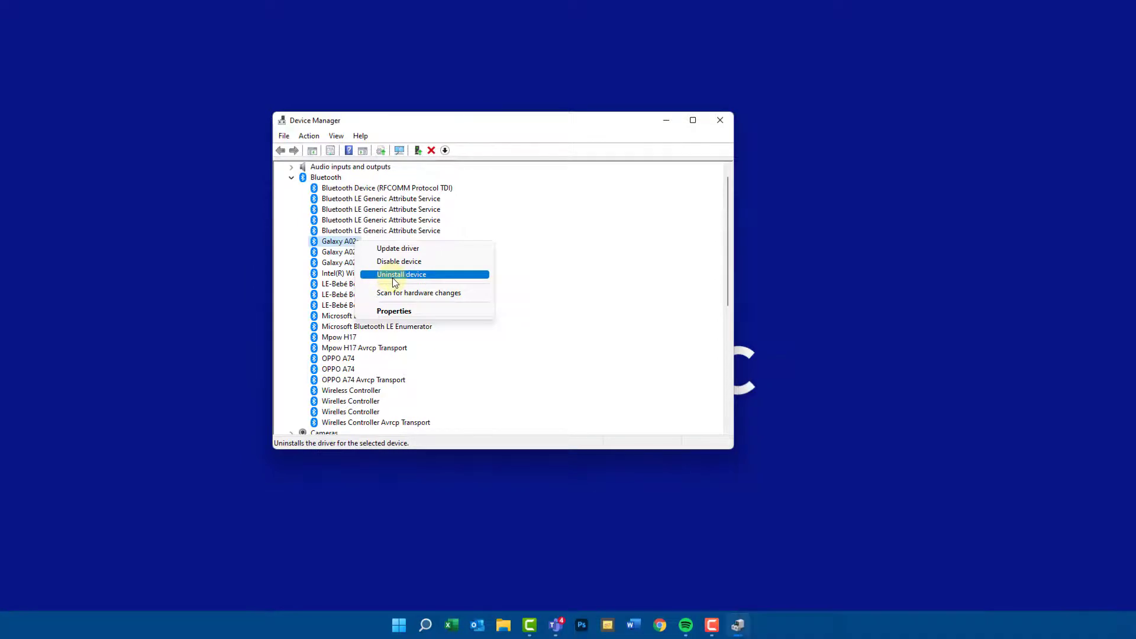
click(392, 278)
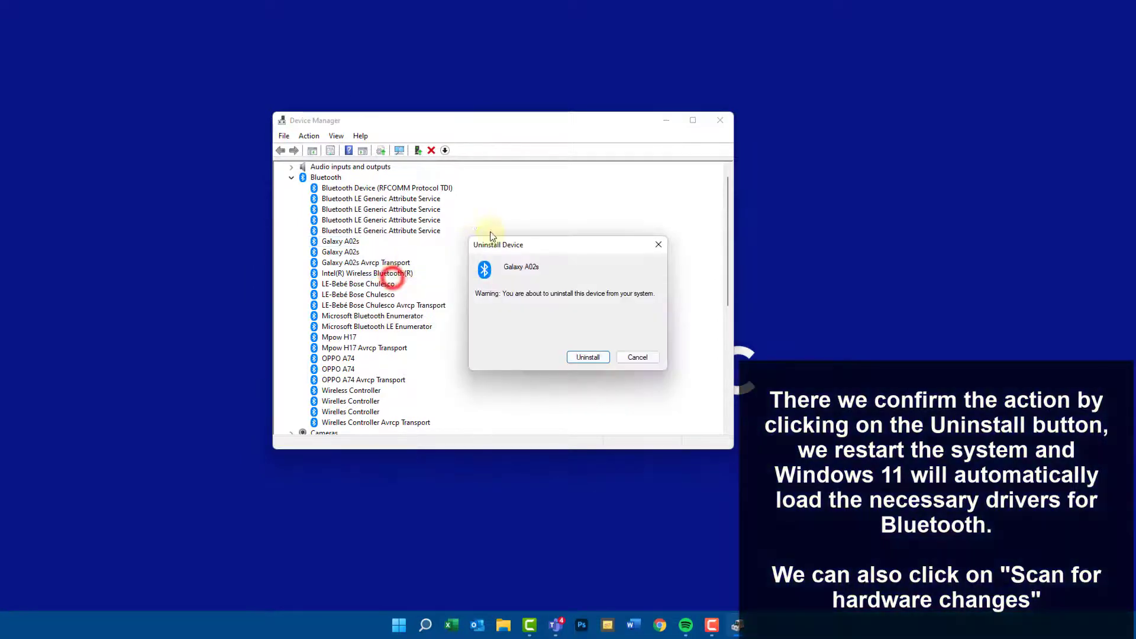
click(588, 359)
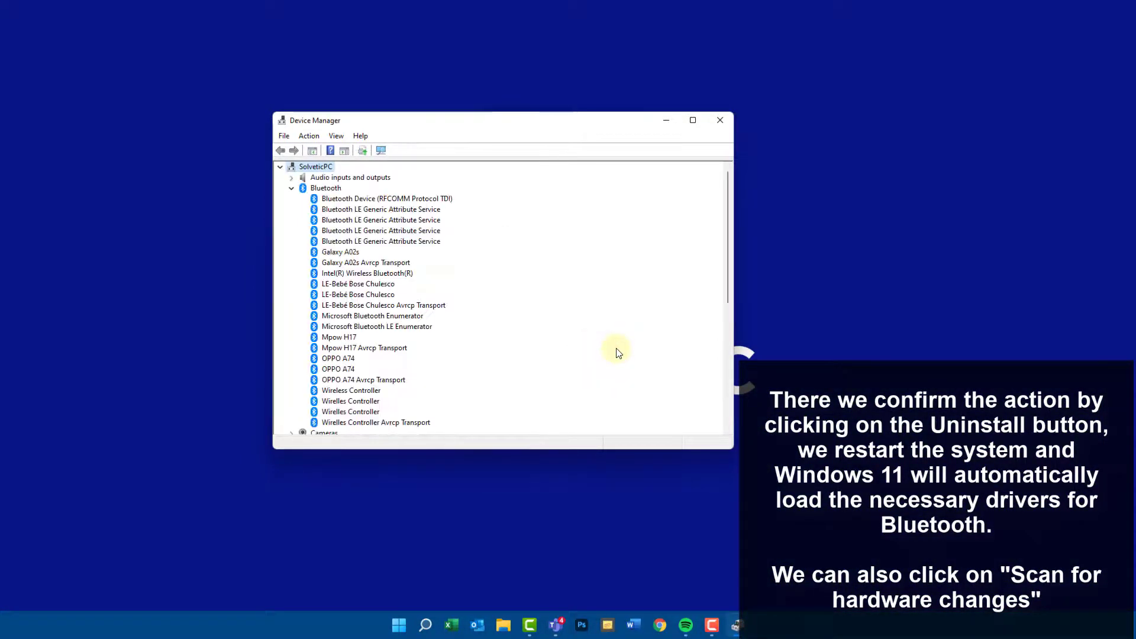
- Scan for hardware changes, check the devices in the Bluetooth category, and close Device Manager
click(292, 188)
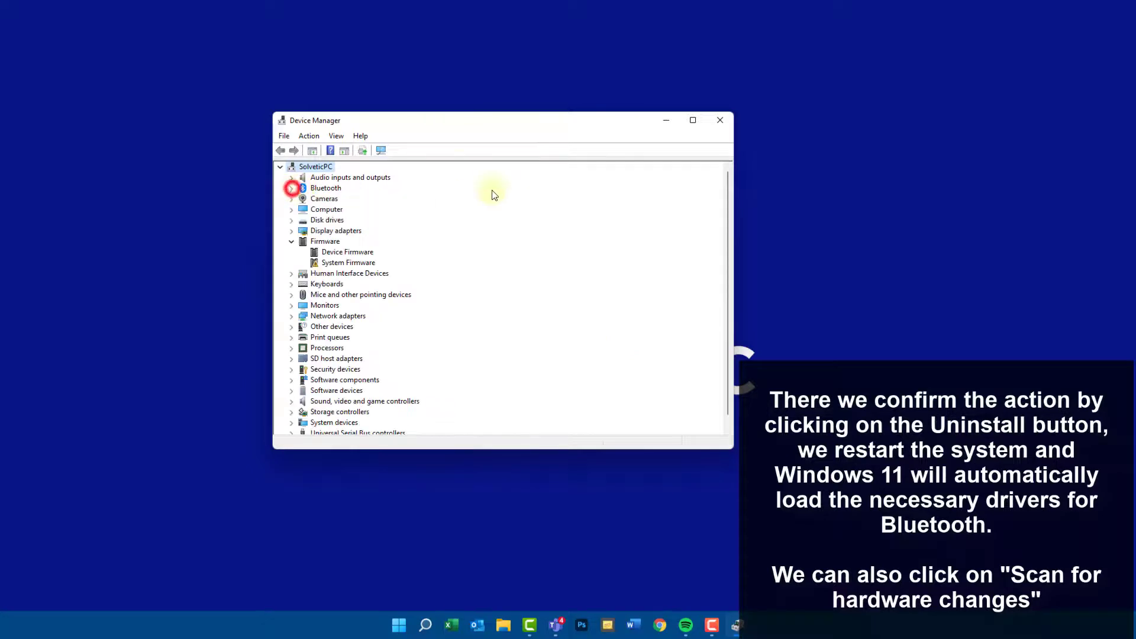
click(383, 151)
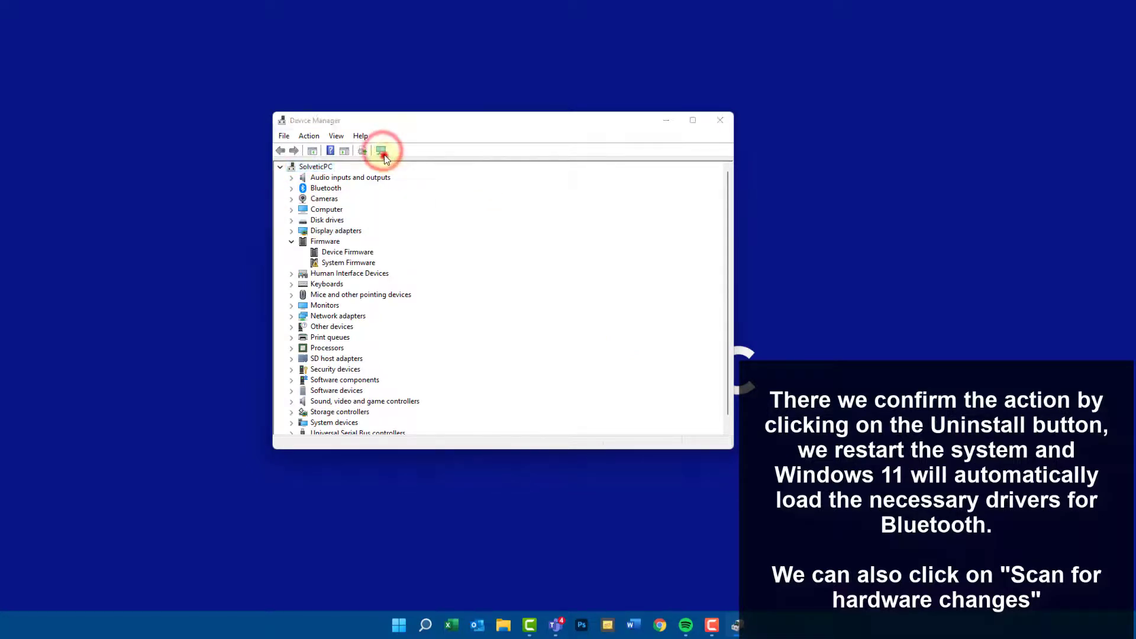
click(294, 188)
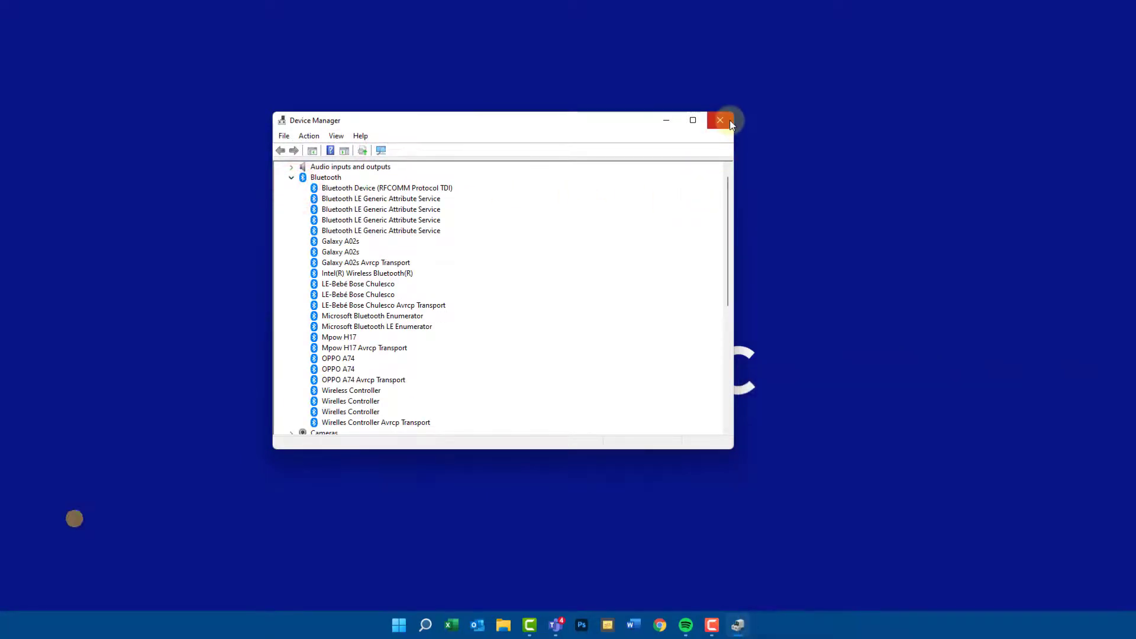
click(729, 120)
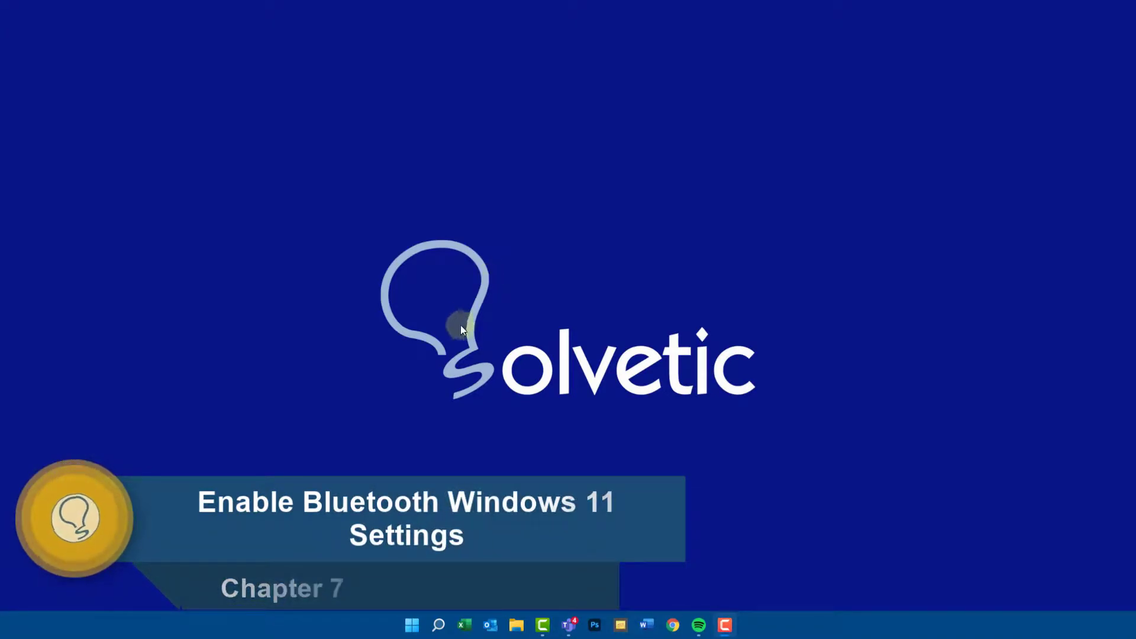
- Search Windows for "plan" and open the Airplane mode settings
click(438, 625)
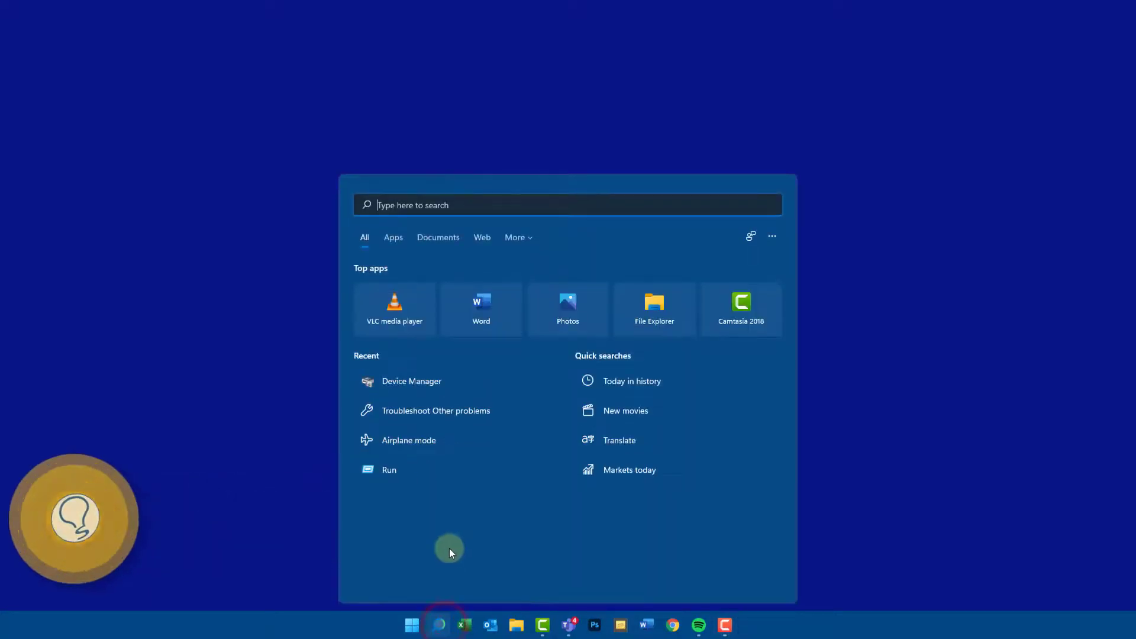
text(plan)
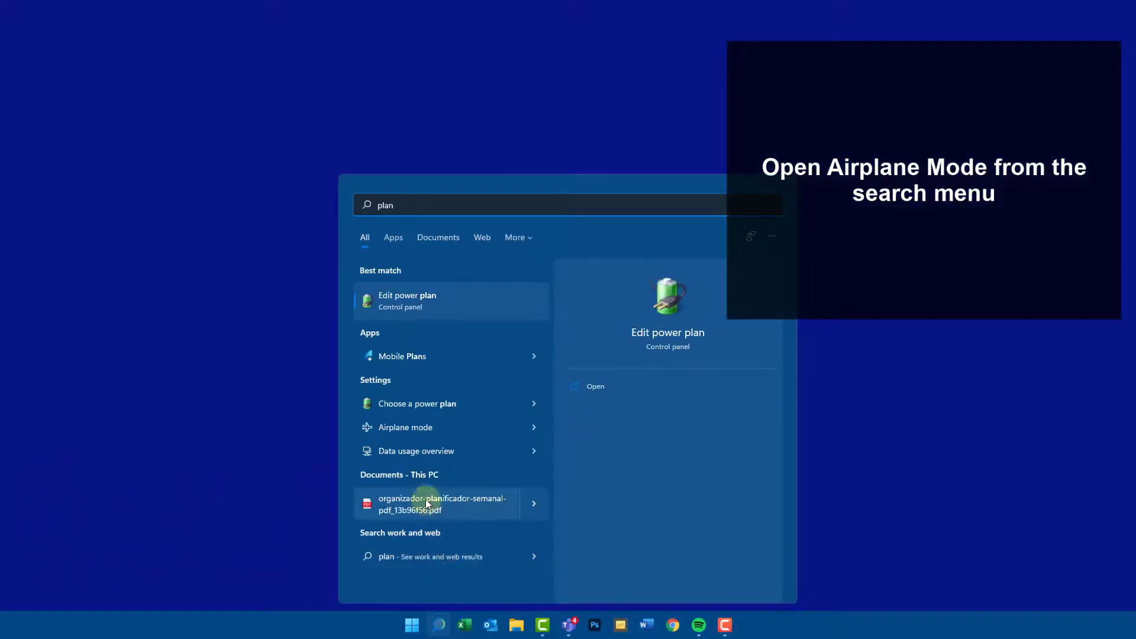
click(407, 437)
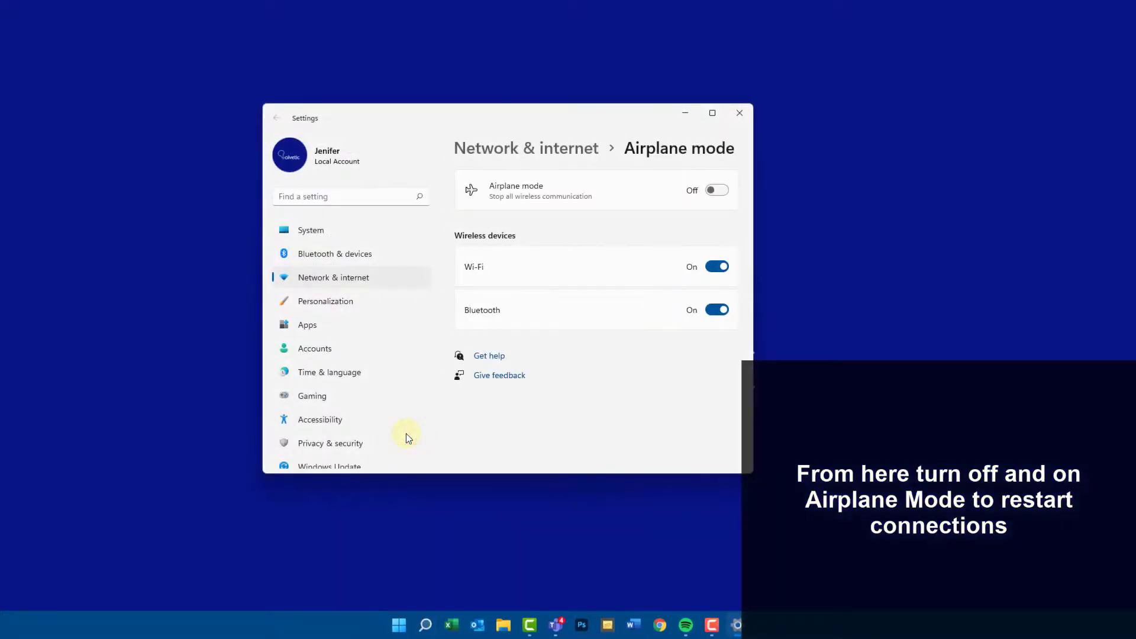
- Switch Airplane mode on and back off, switch Bluetooth off and back on, and close Settings
click(717, 190)
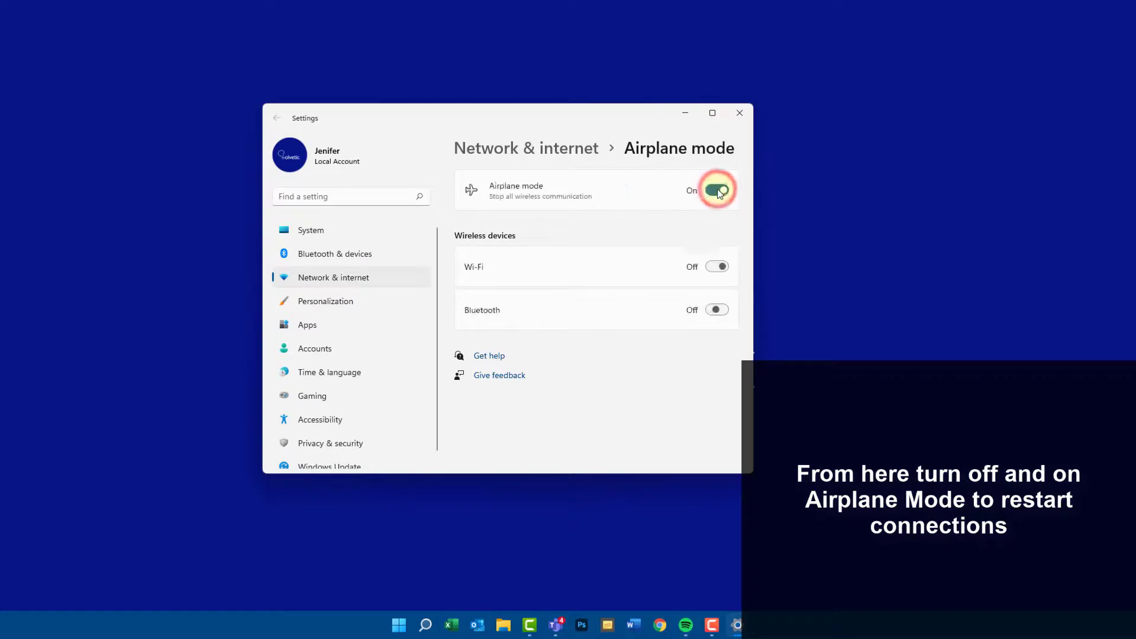
click(718, 190)
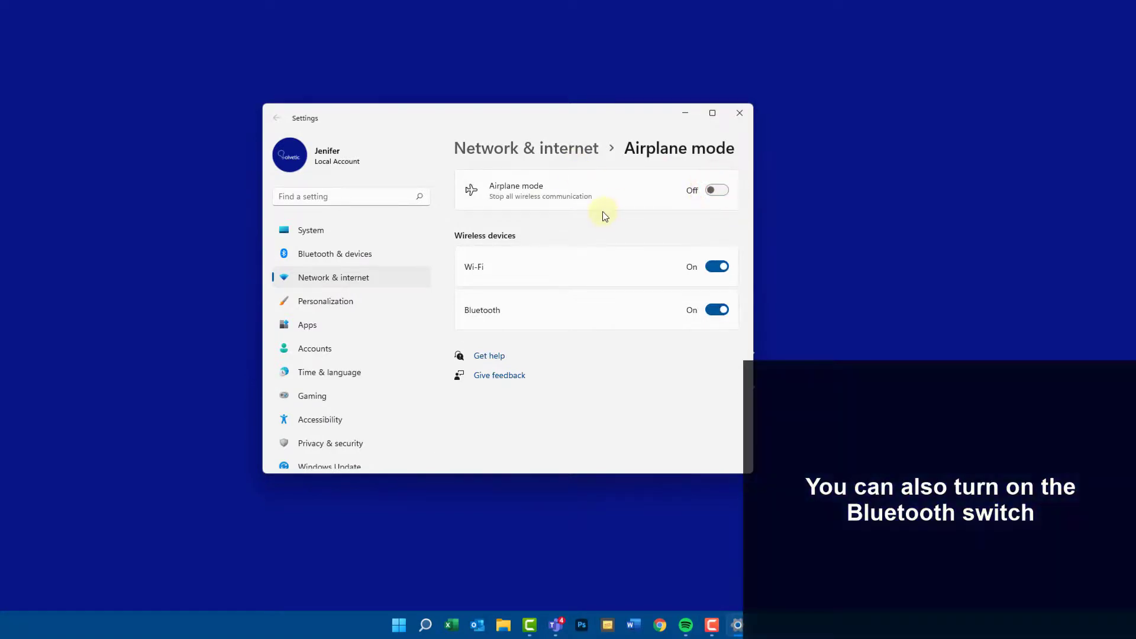
click(716, 312)
click(716, 313)
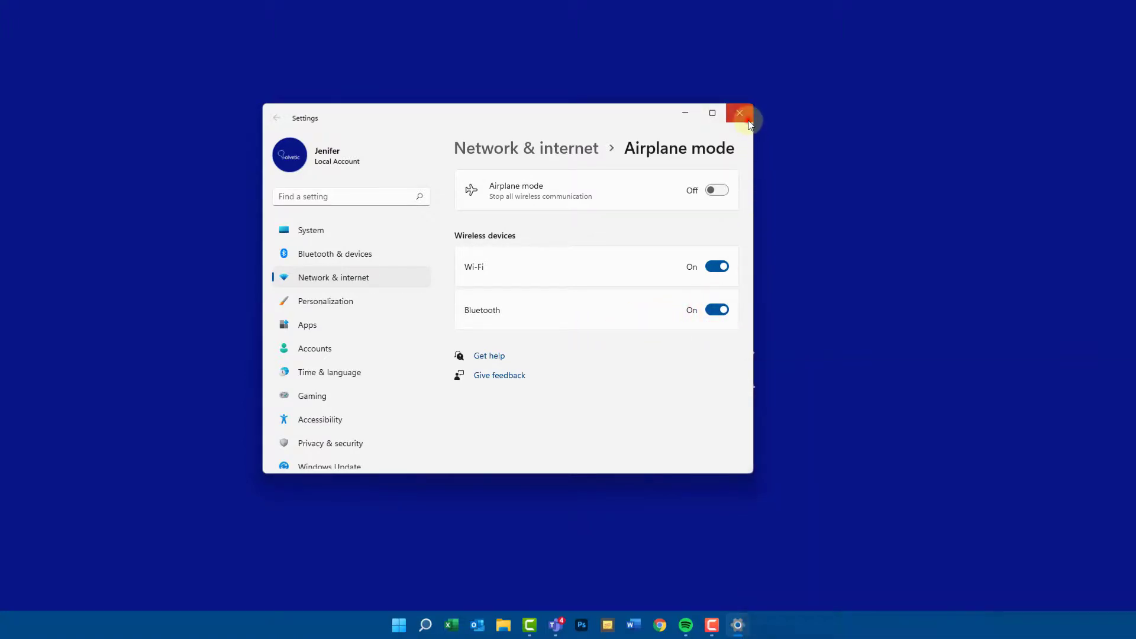
click(740, 112)
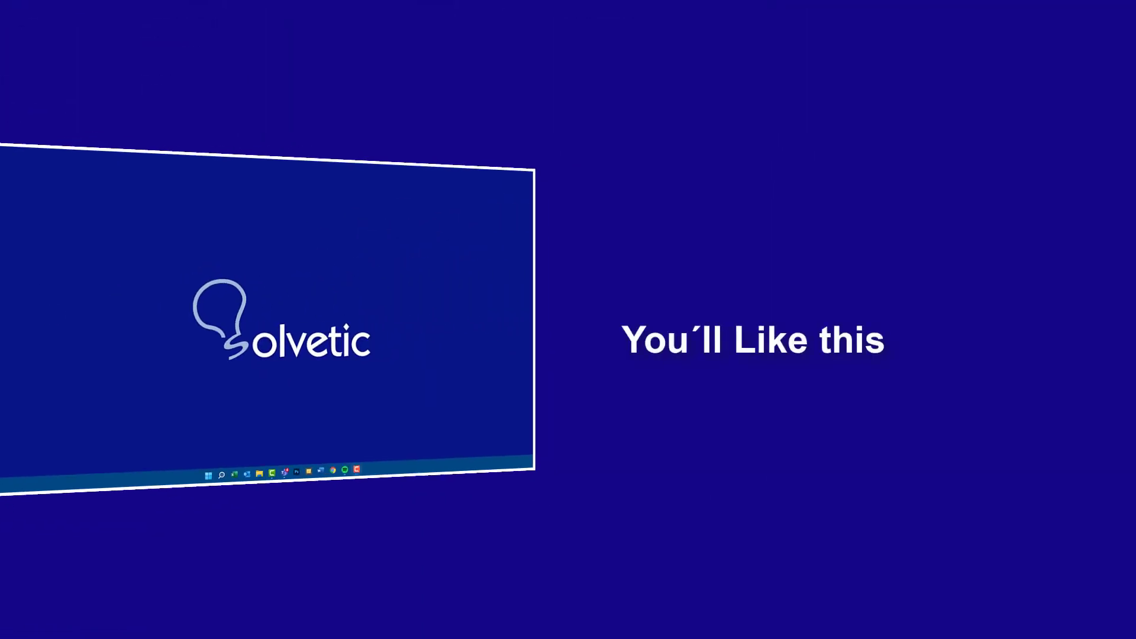